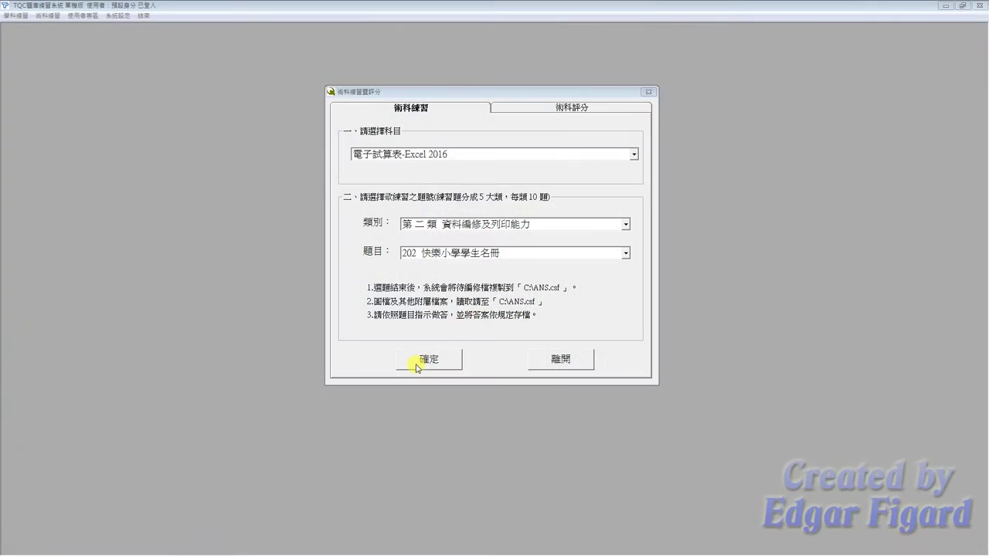
Confirm exercise 202 in the TQC system and open EXD02.xlsx from the exercise folder
click(416, 366)
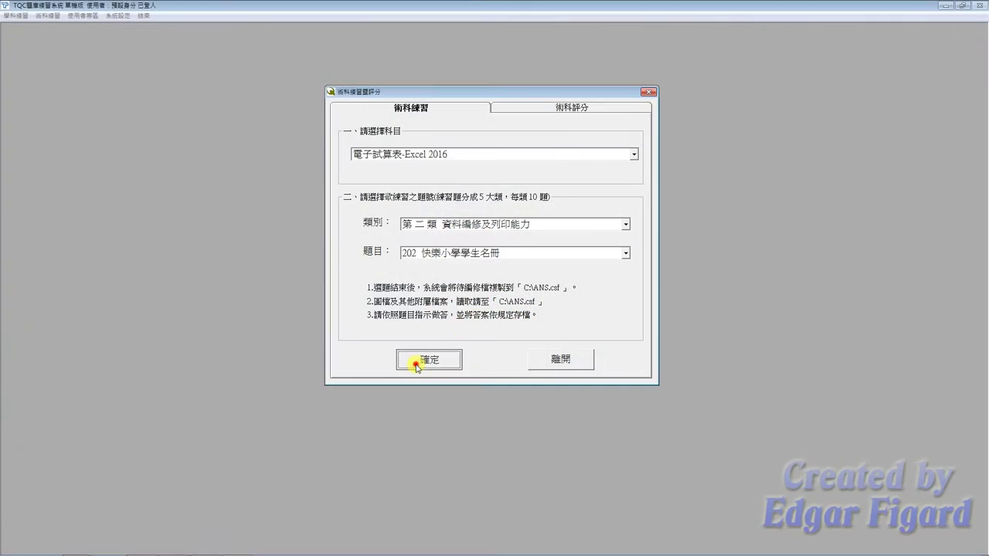
click(475, 312)
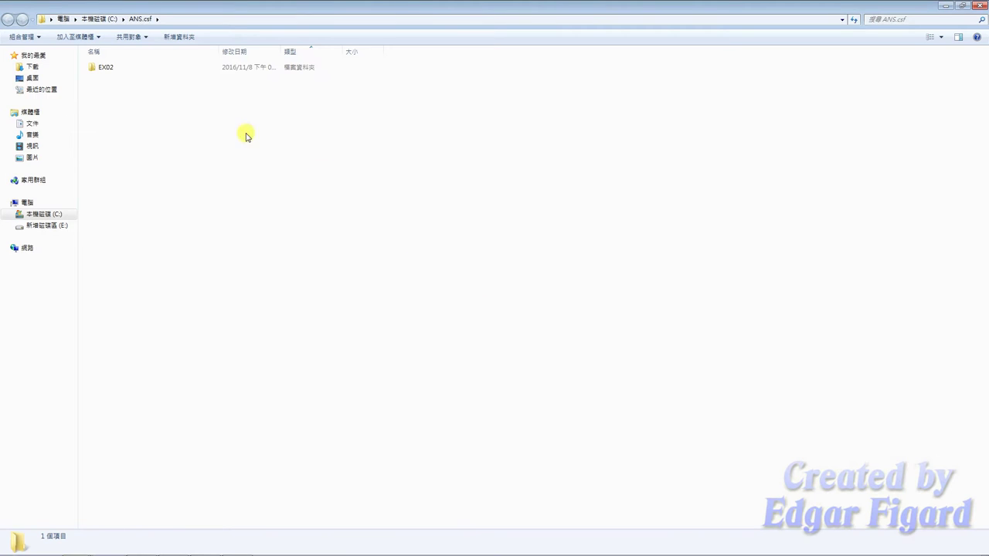
double_click(186, 67)
click(185, 68)
double_click(186, 68)
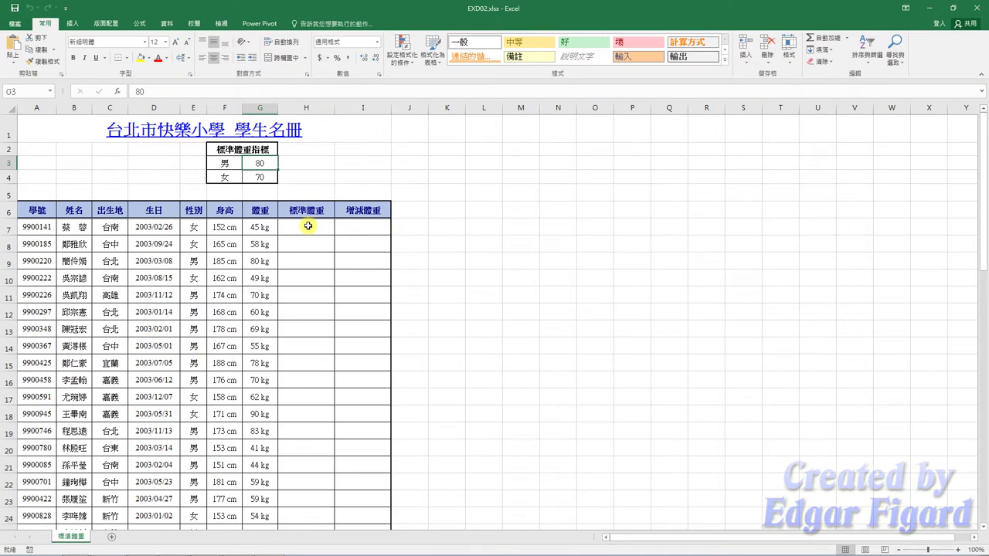
click(307, 226)
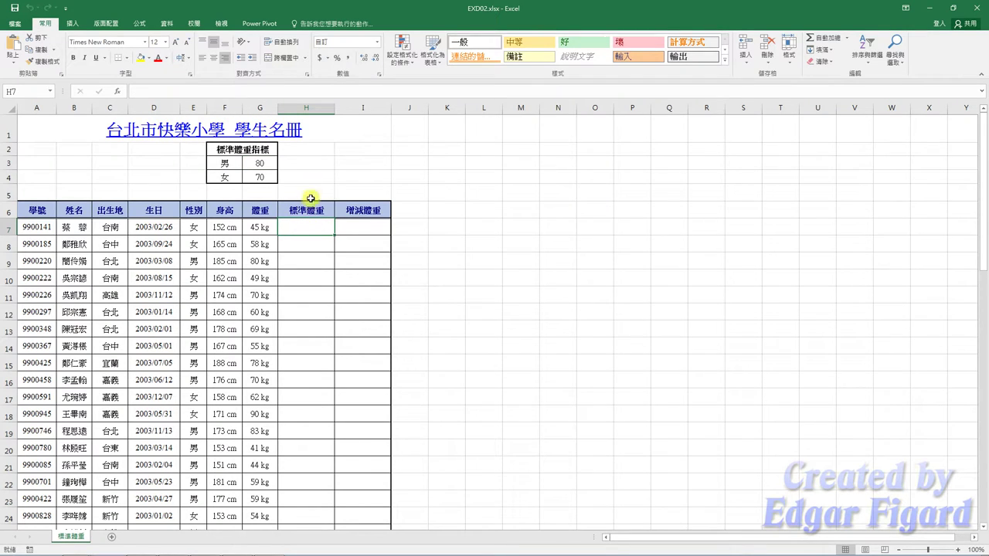
mouse_move(328, 553)
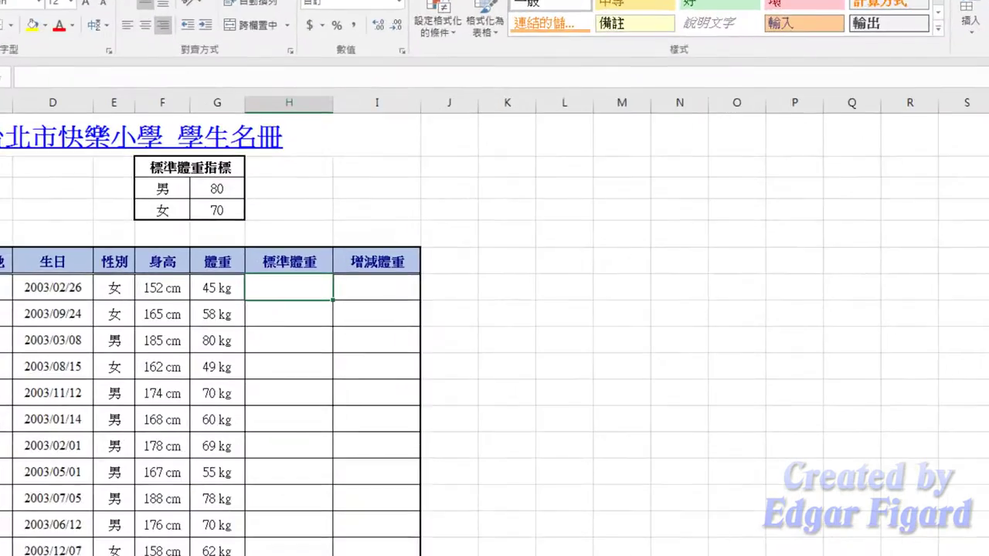
click(152, 548)
drag(985, 244, 133, 224)
key(ctrl+c)
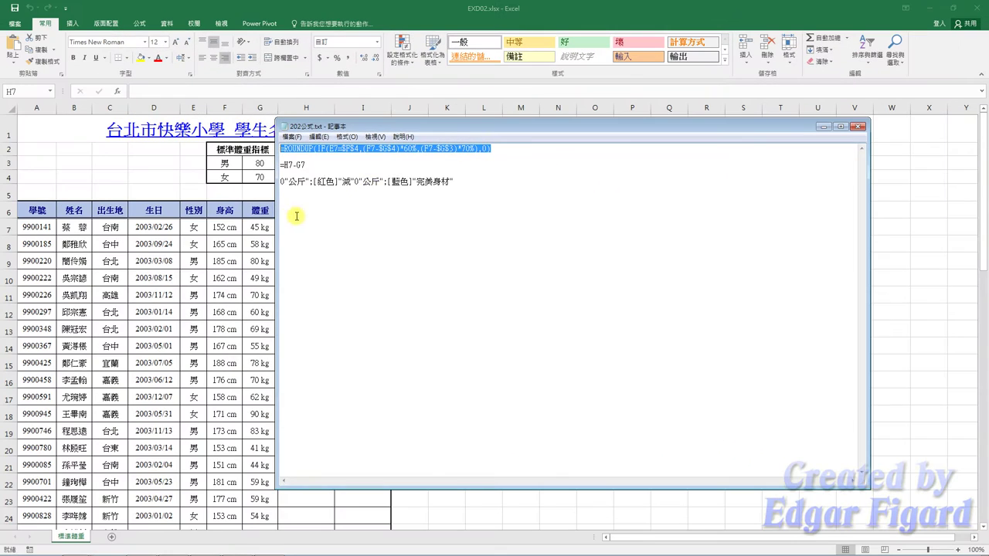
Paste the ROUNDUP formula into H7, fill it down 標準體重, and select =H7-G7 in the notes
key(alt+Tab)
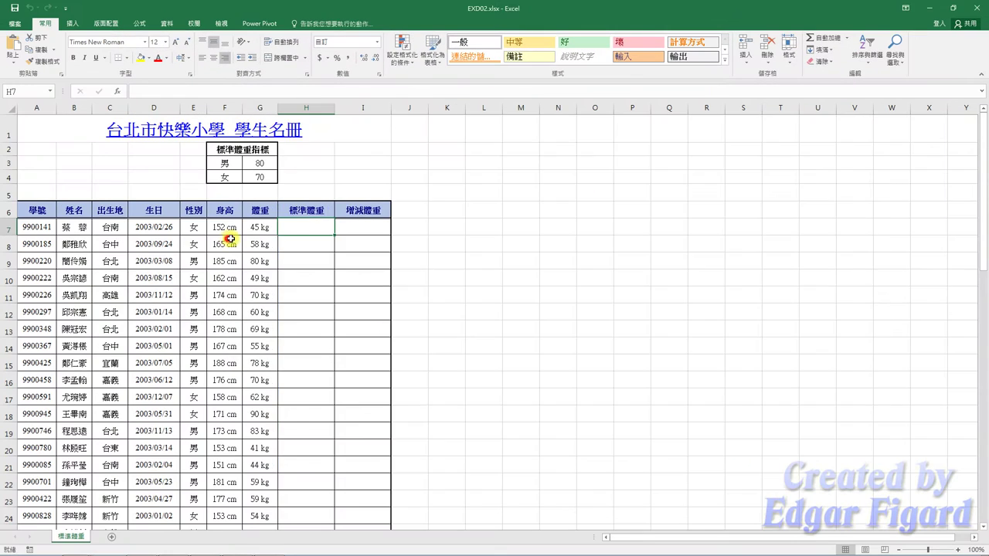
click(262, 92)
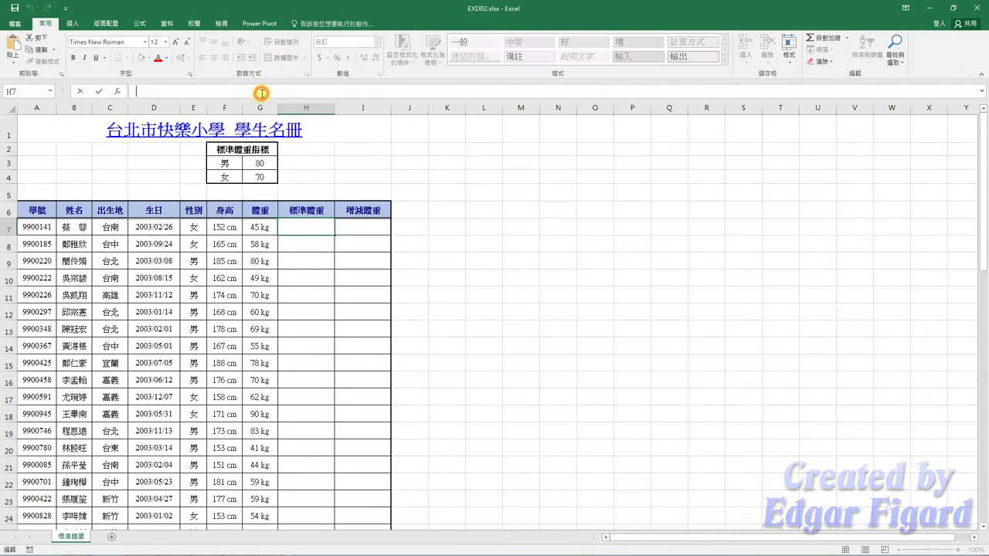
key(ctrl+v)
key(Return)
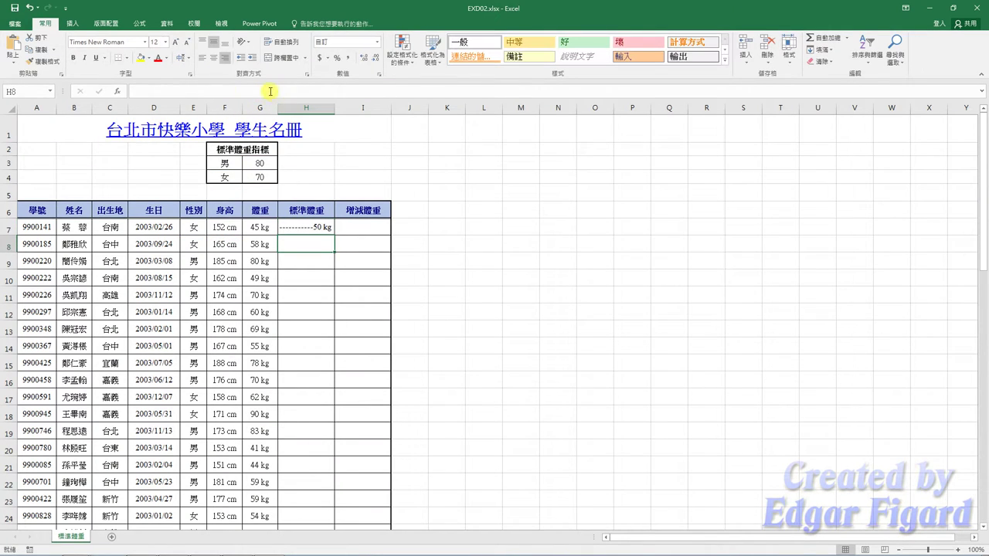
click(307, 228)
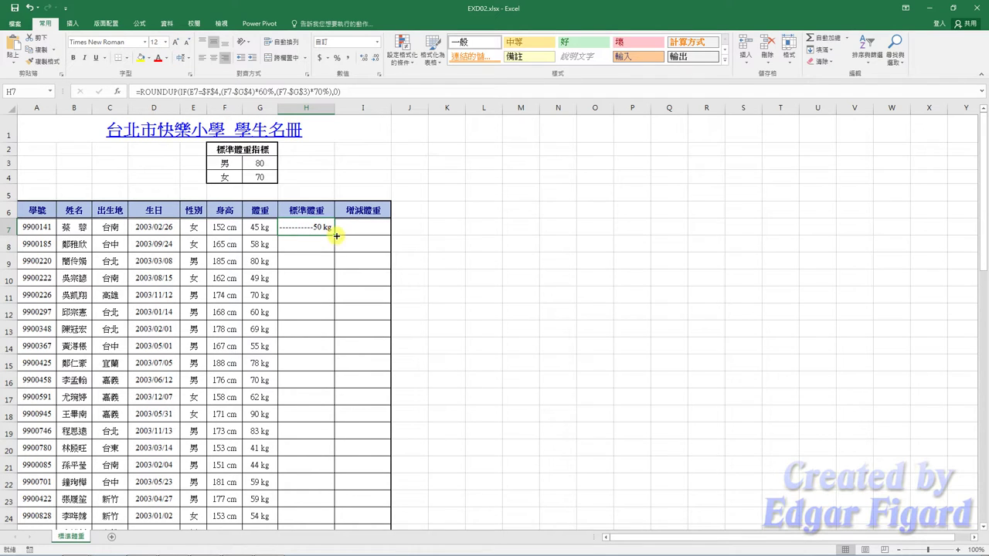
double_click(337, 235)
click(341, 228)
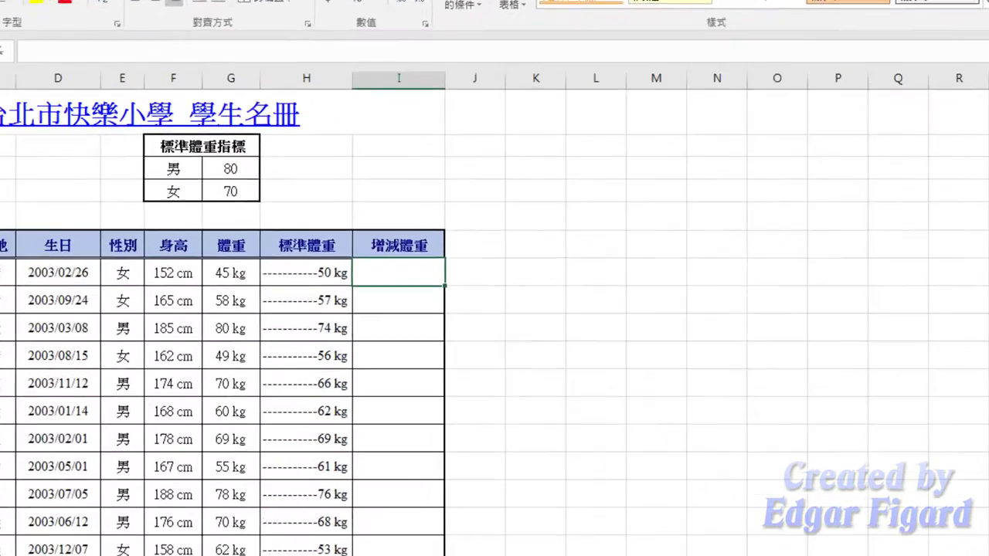
drag(357, 199, 210, 196)
key(ctrl+c)
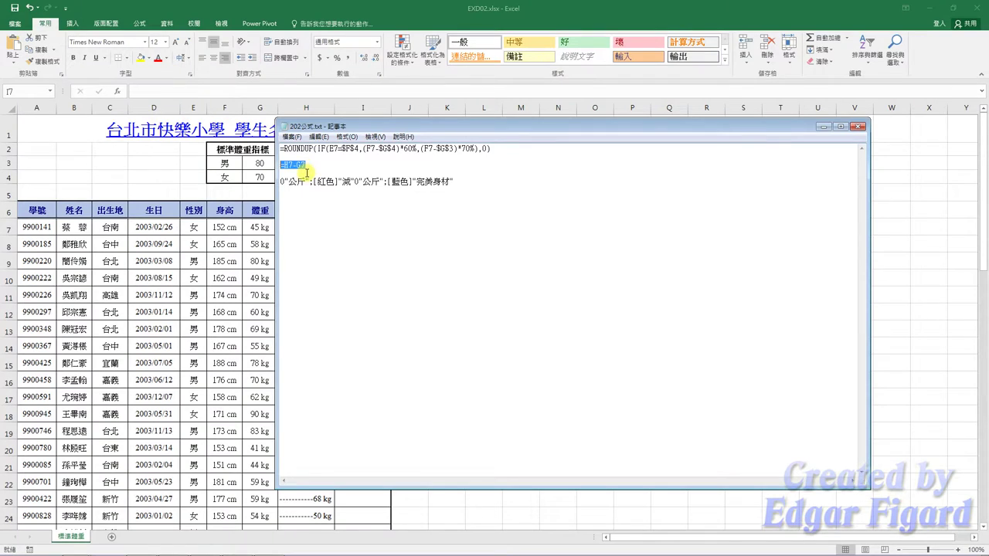
Paste =H7-G7 into I7 and fill it down the 增減體重 column to row 61
key(alt+Tab)
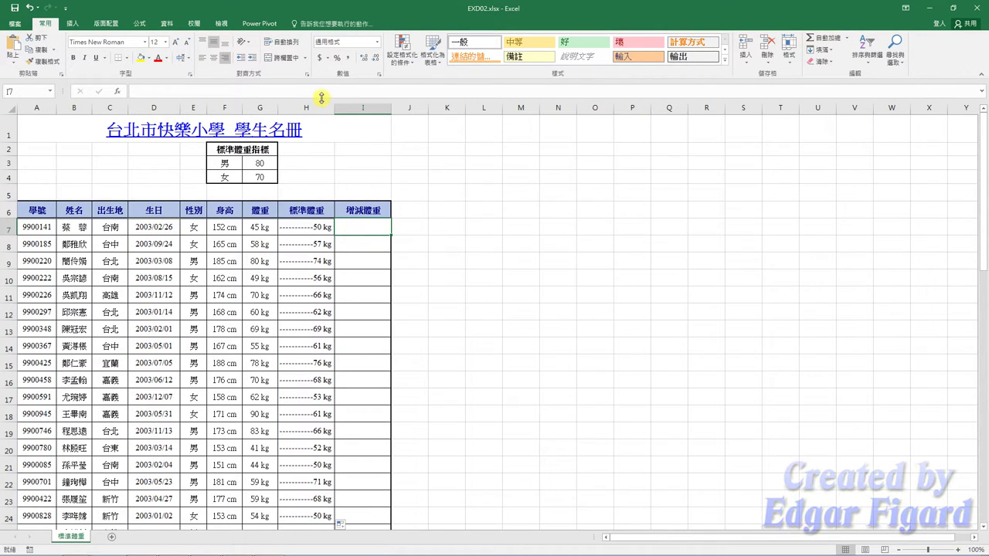
click(321, 94)
key(ctrl+v)
key(Return)
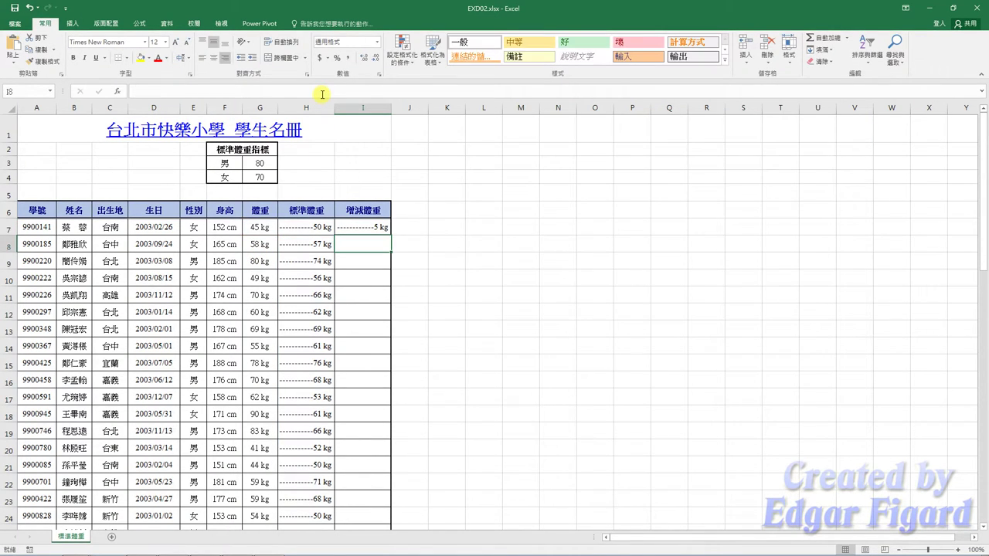
click(384, 226)
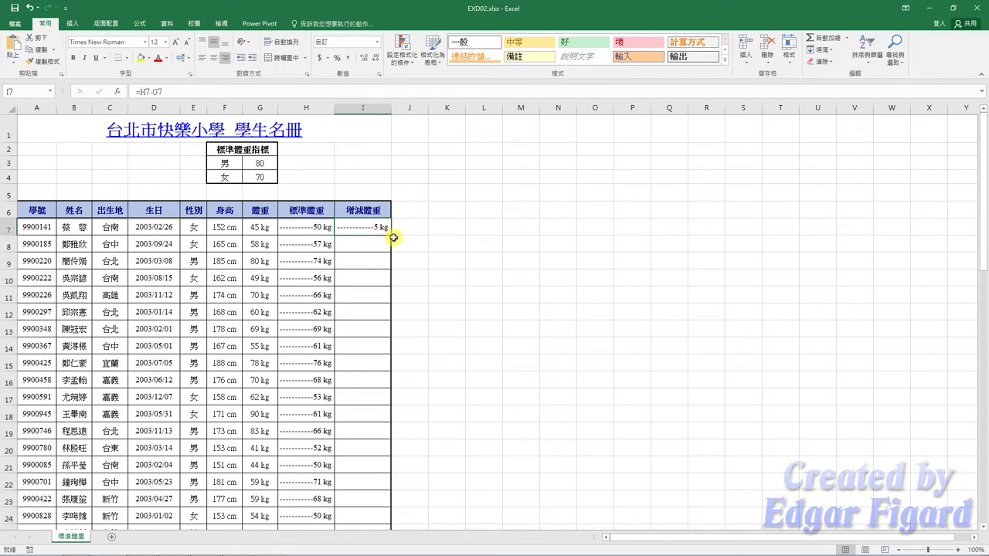
double_click(390, 236)
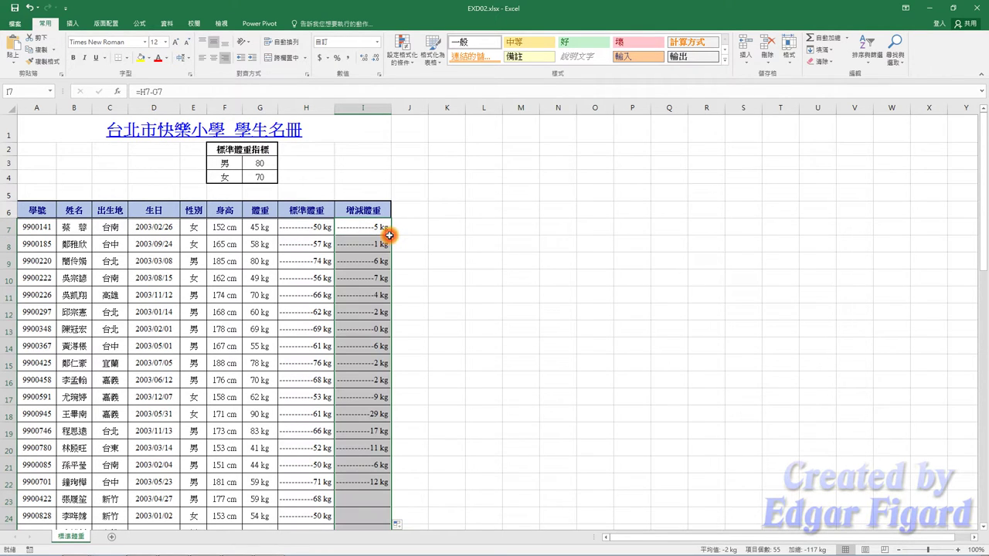
scroll(390, 237, down, 2)
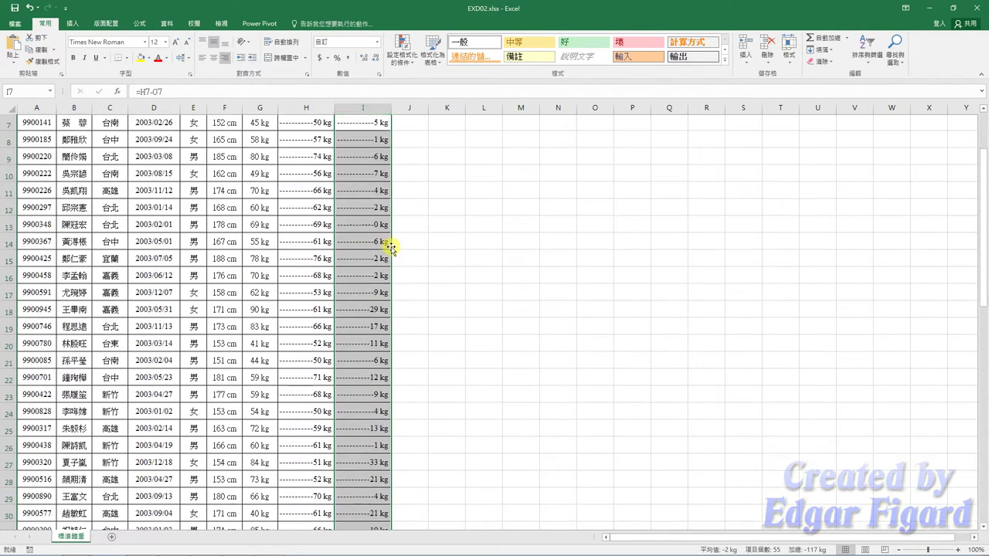
scroll(390, 238, down, 4)
scroll(390, 239, down, 4)
scroll(391, 249, down, 4)
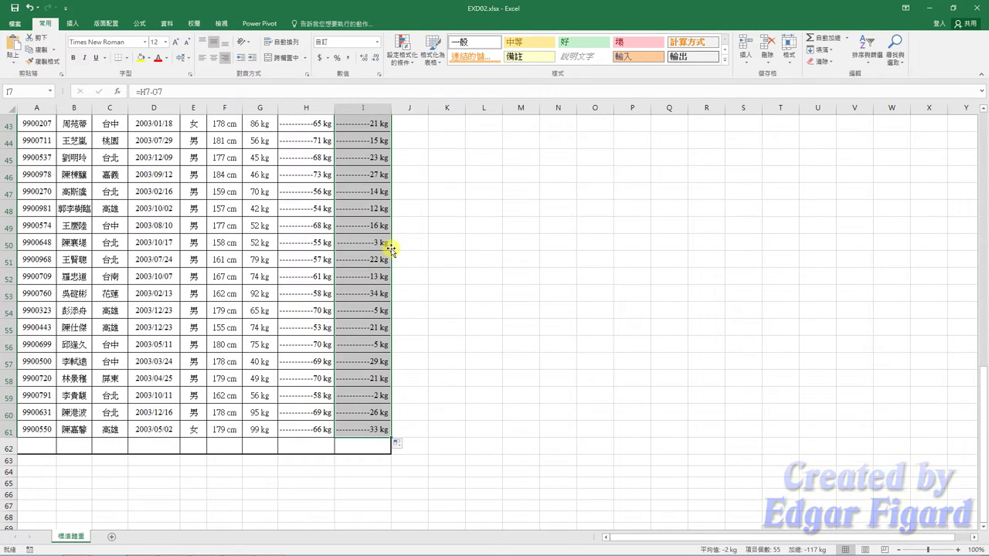
scroll(299, 340, up, 5)
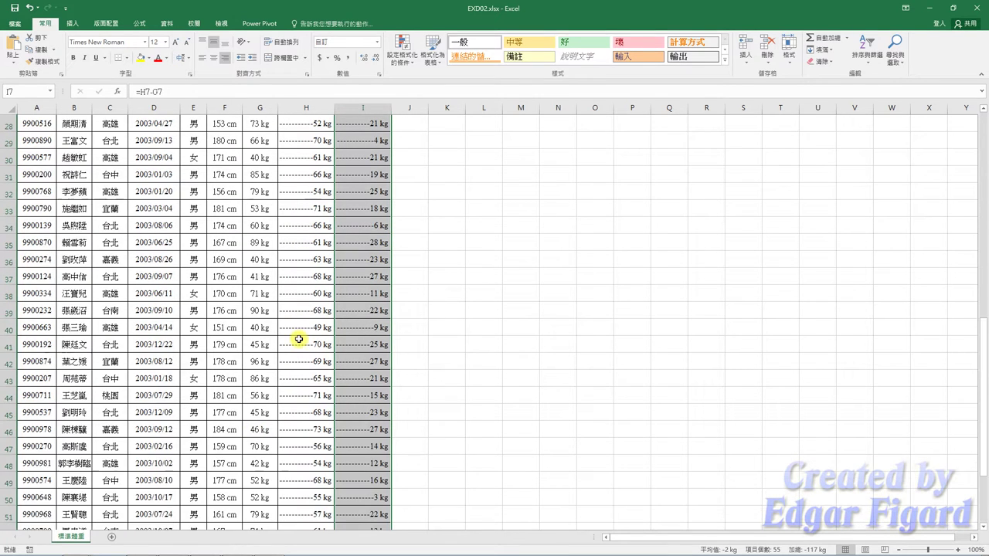
scroll(299, 339, up, 5)
scroll(303, 286, up, 4)
Add row-62 averages for columns F–I (169 cm, 65 kg, 63 kg, 2 kg) and select F62:I62
click(222, 227)
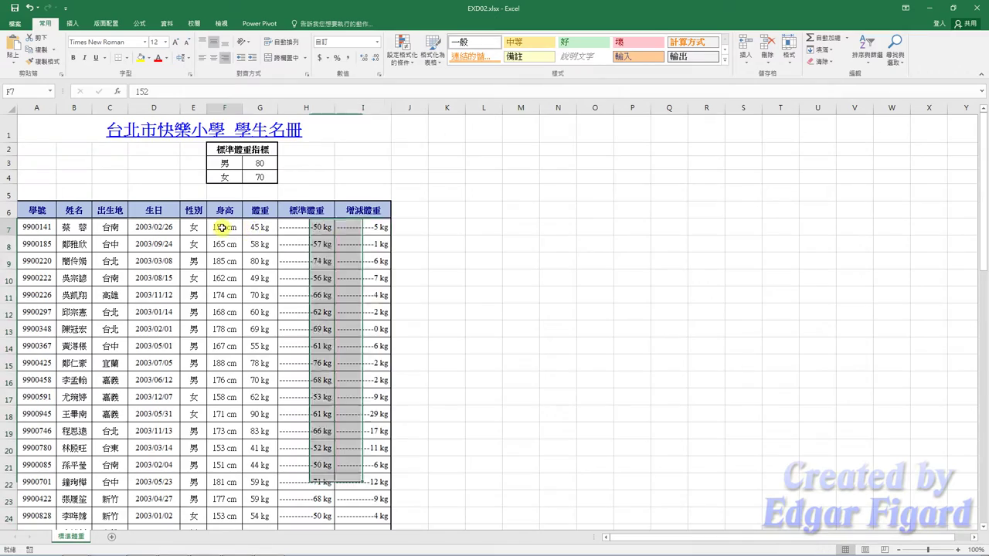
mouse_move(222, 227)
mouse_down()
mouse_move(348, 518)
mouse_move(342, 496)
mouse_up()
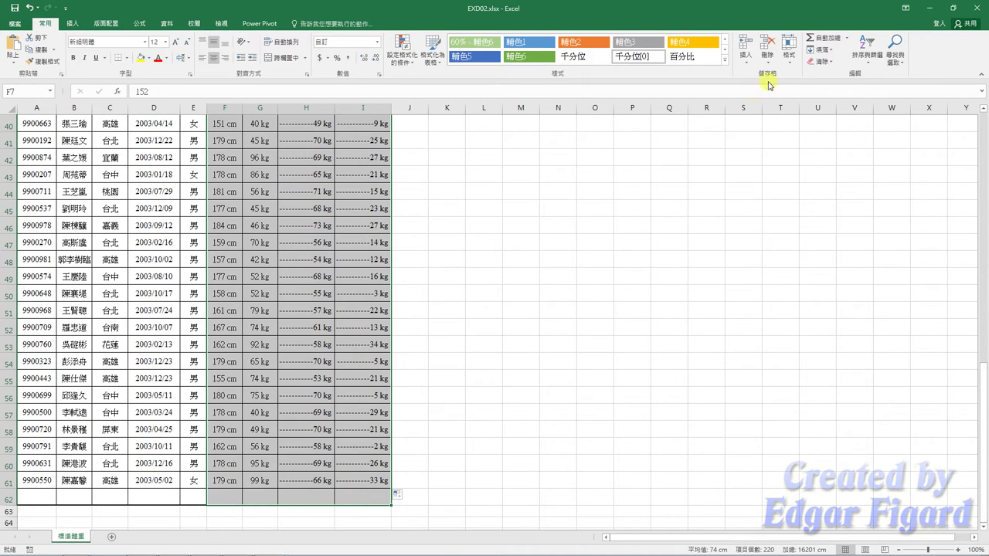
click(847, 37)
click(845, 58)
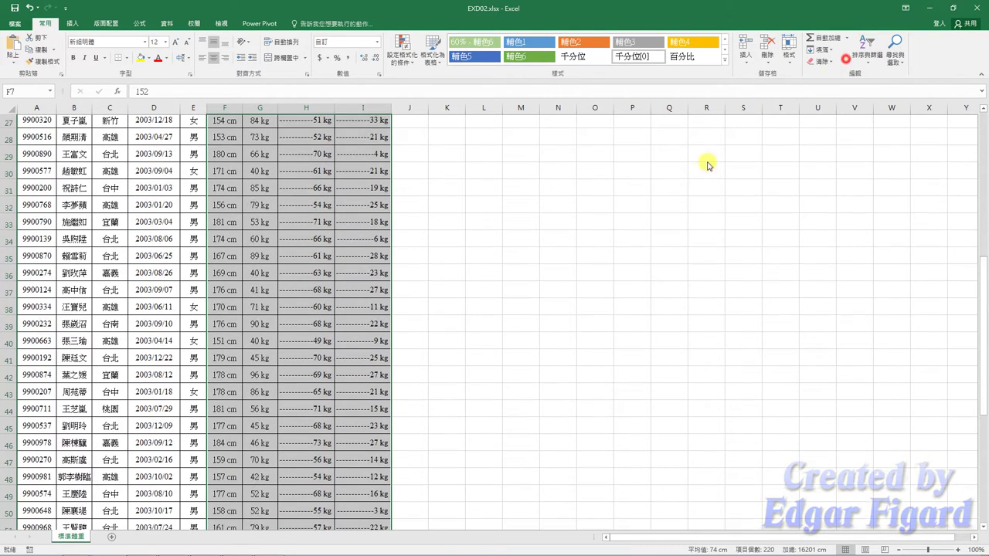
scroll(413, 302, down, 6)
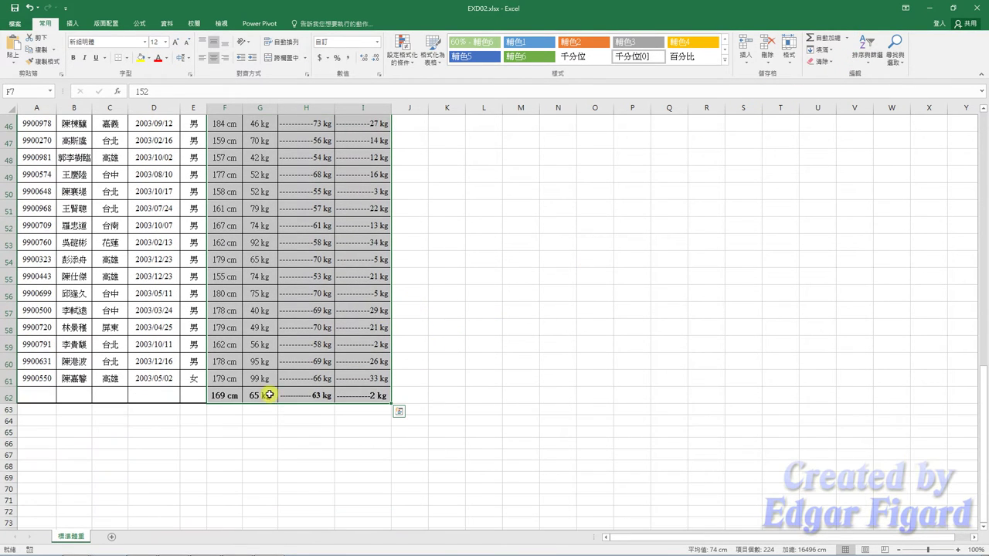
click(224, 395)
drag(224, 395, 351, 397)
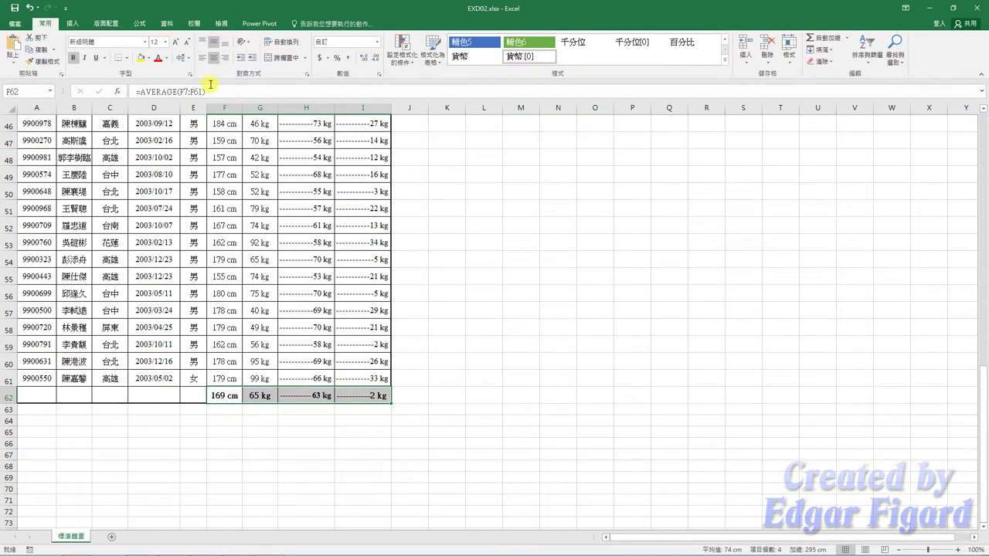
Give F62:I62 Arial font and orange fill, then select the 增減體重 values and bring up the notes
click(190, 74)
text(aria)
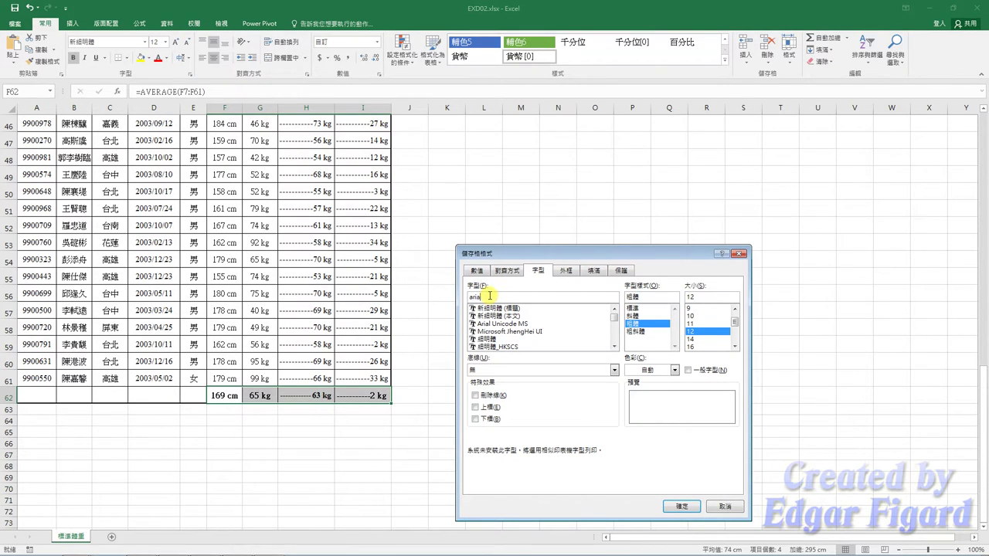
text(l)
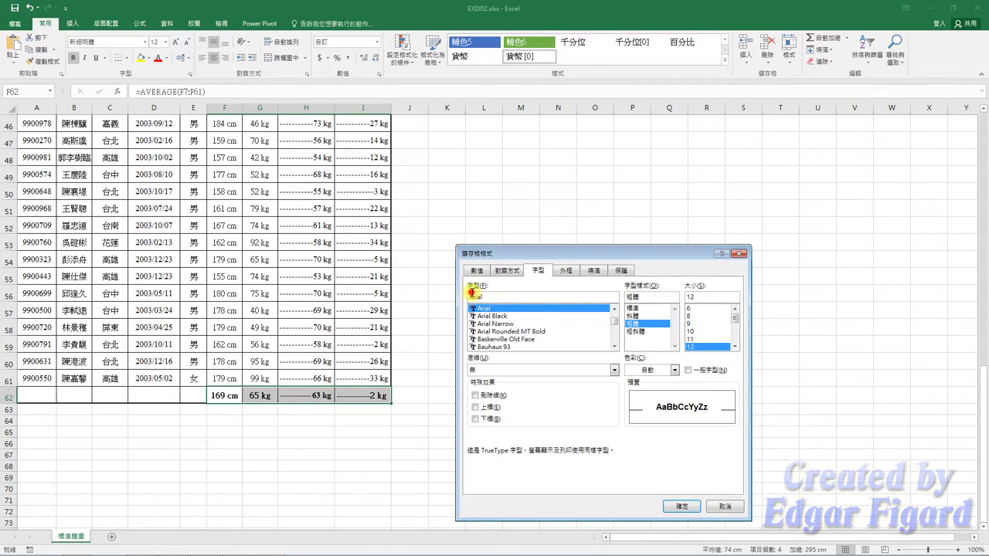
double_click(489, 298)
click(594, 270)
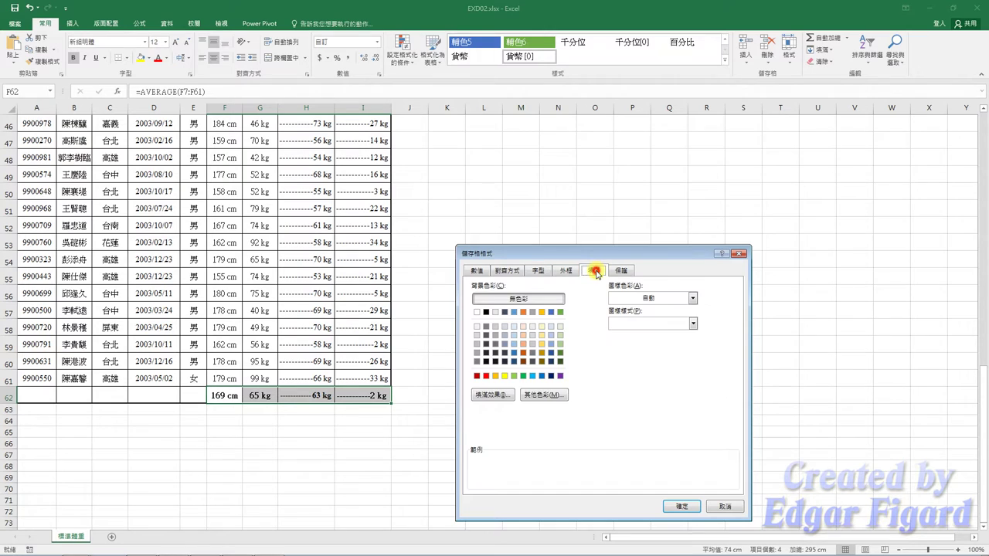
click(495, 376)
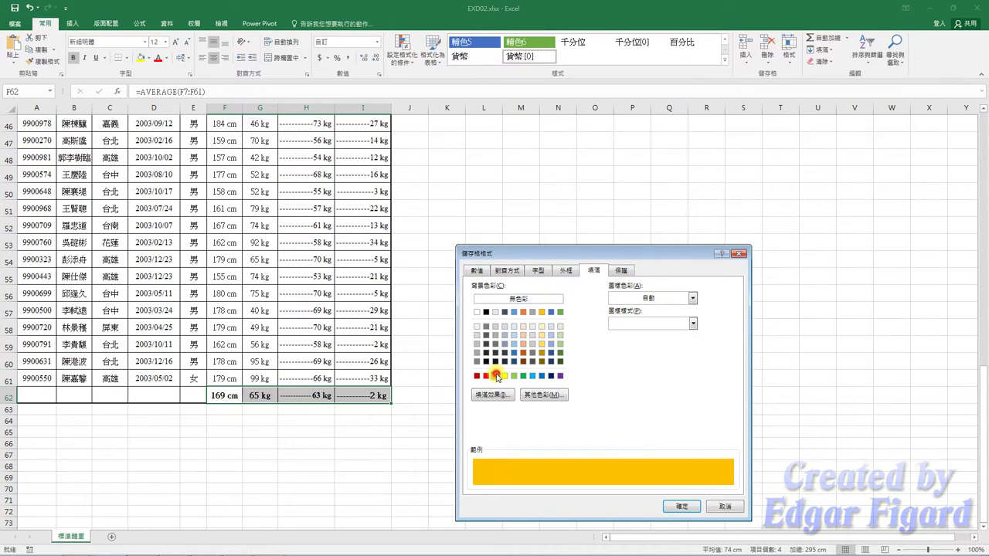
click(672, 507)
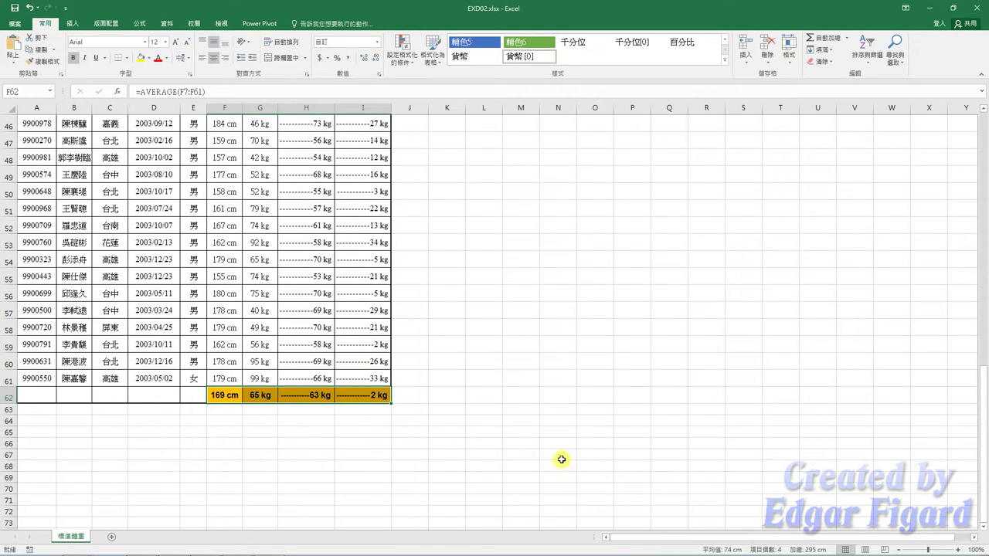
mouse_move(369, 400)
mouse_down()
mouse_move(362, 35)
mouse_move(363, 142)
mouse_up()
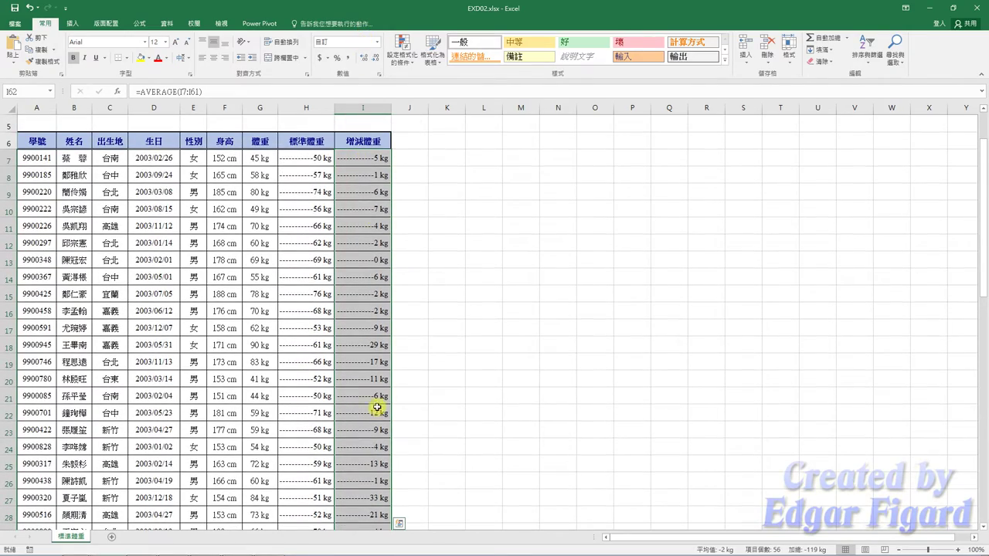
click(270, 550)
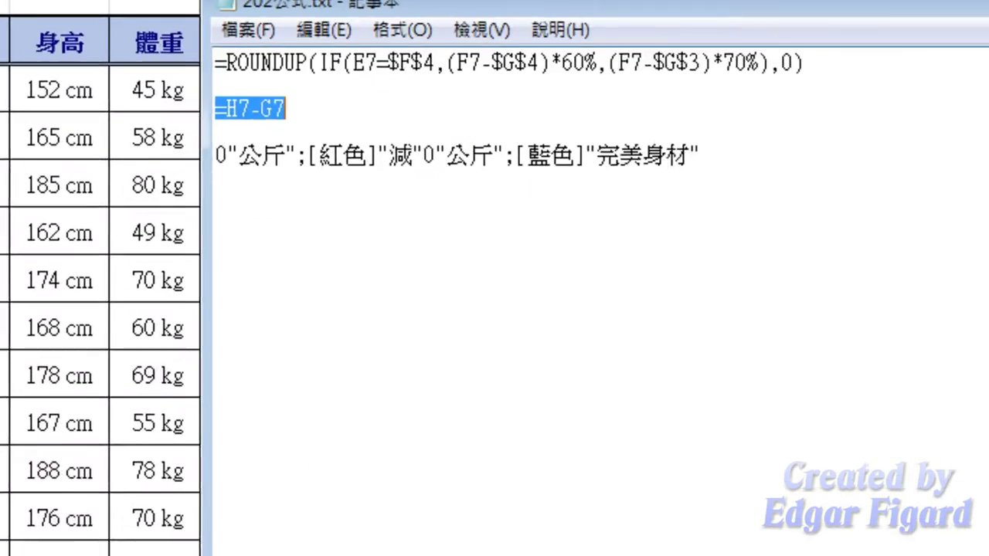
Select the custom weight-change format line in Notepad, then hide Notepad
drag(762, 150, 210, 154)
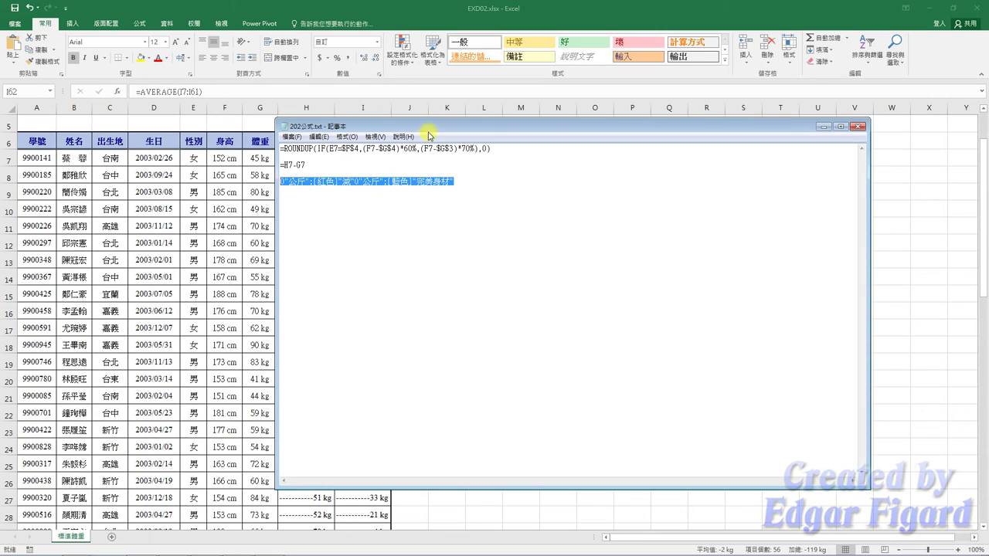
click(820, 131)
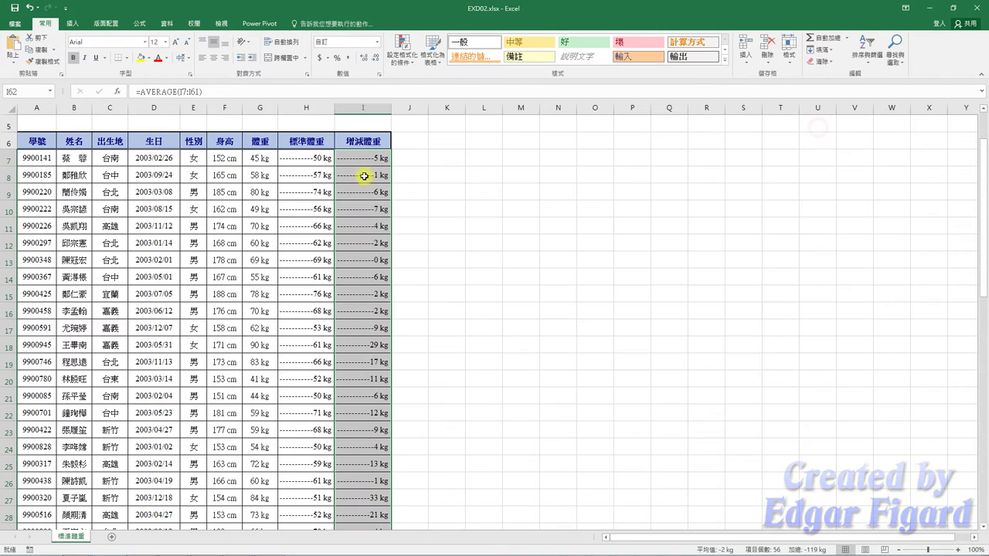
Apply the pasted custom format to column I so losses show in red as 減N公斤
right_click(364, 164)
click(429, 338)
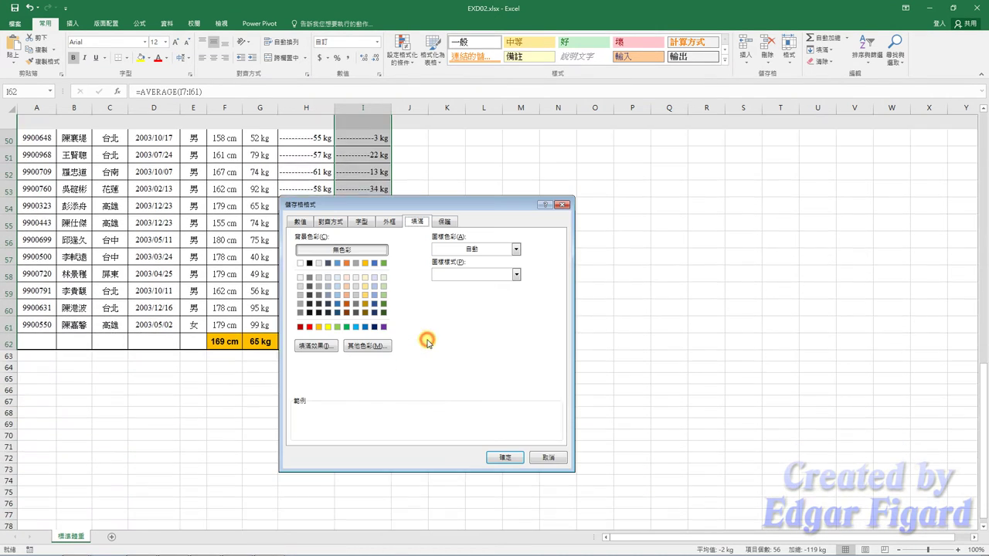
click(303, 222)
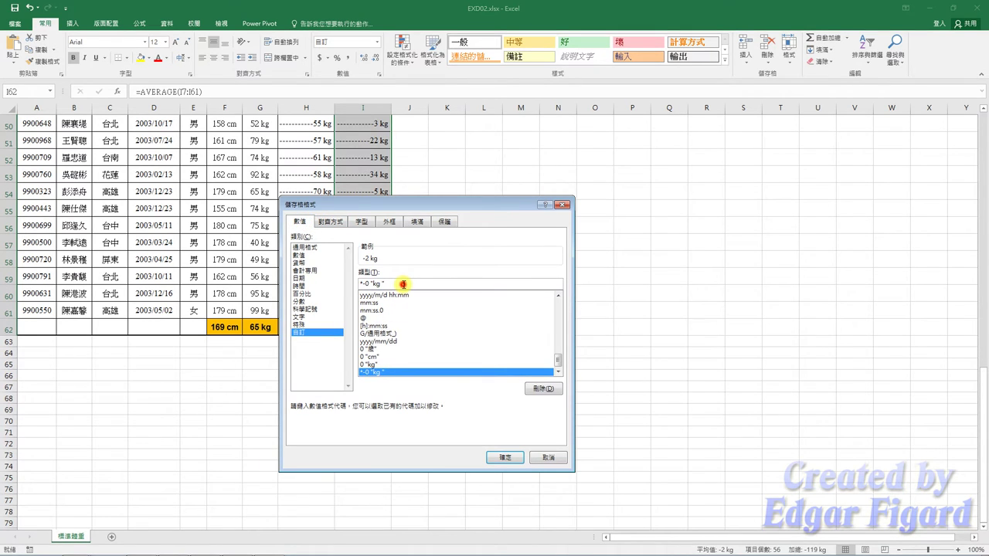
double_click(402, 284)
text(0"公斤";[紅色]"減"0"公斤";[藍色]"完美身材")
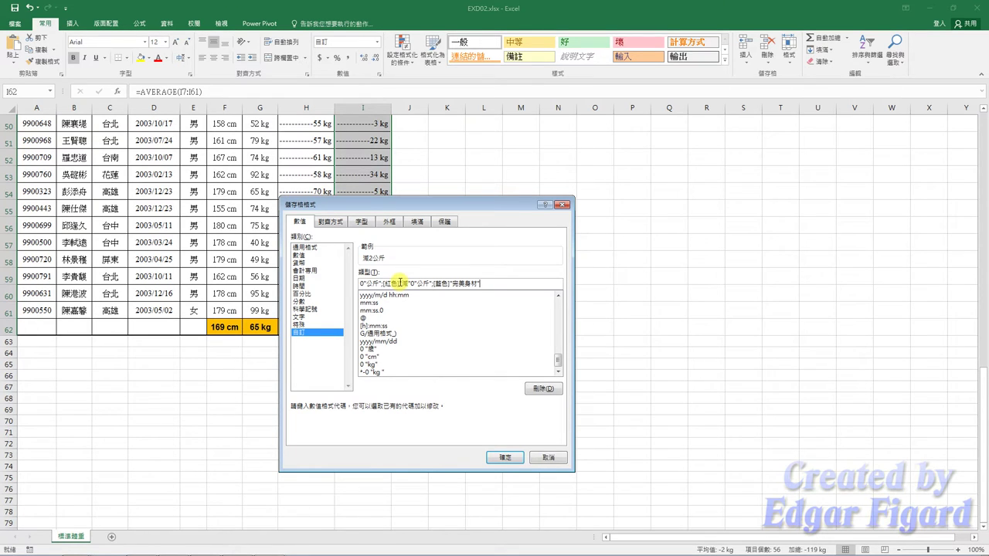
click(505, 458)
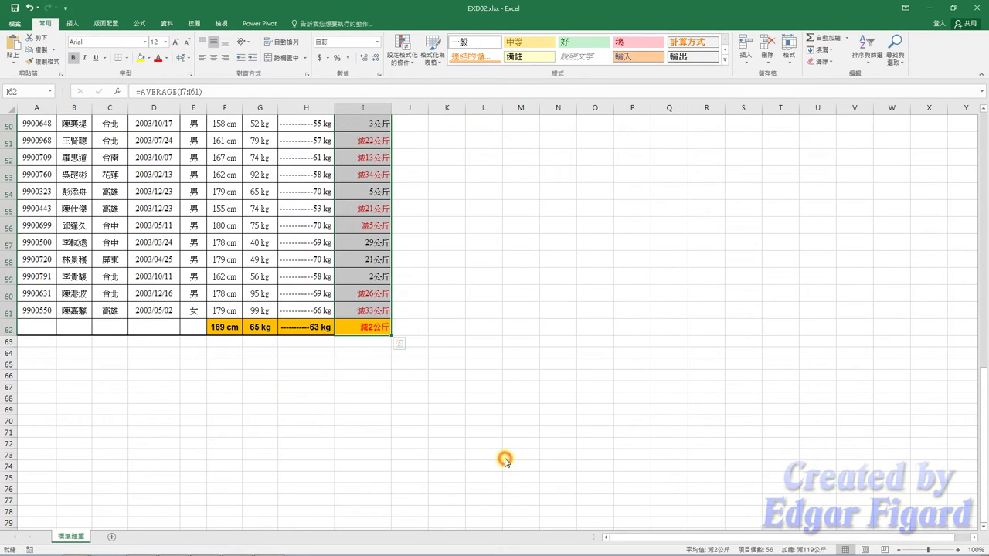
click(425, 291)
scroll(364, 306, up, 6)
scroll(364, 306, up, 7)
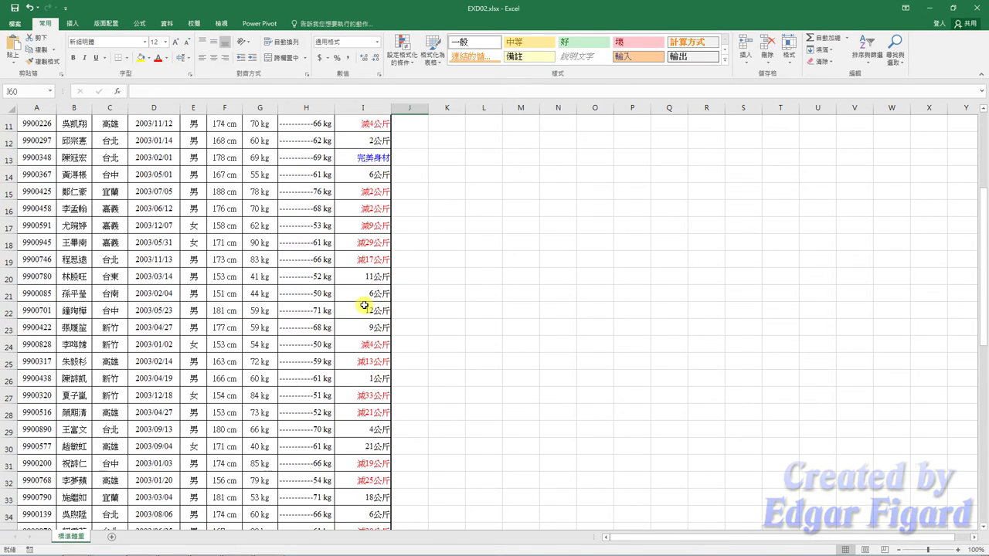
scroll(364, 306, up, 4)
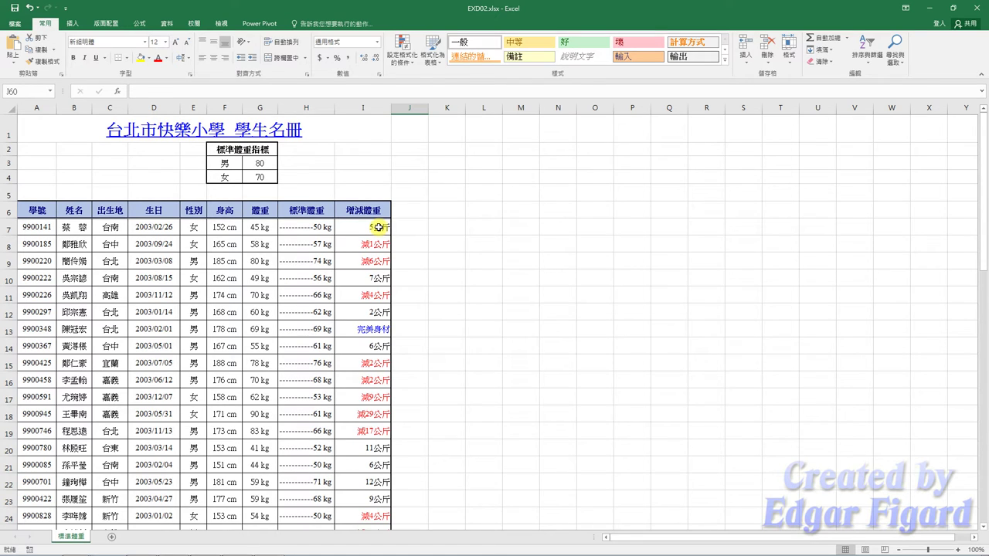
click(379, 225)
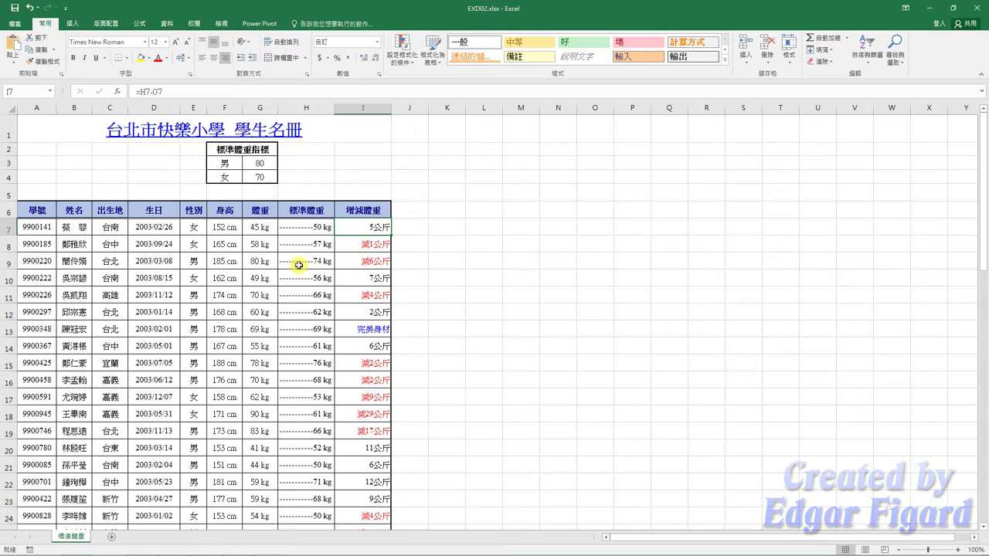
scroll(317, 270, down, 7)
scroll(324, 292, down, 5)
scroll(324, 291, down, 3)
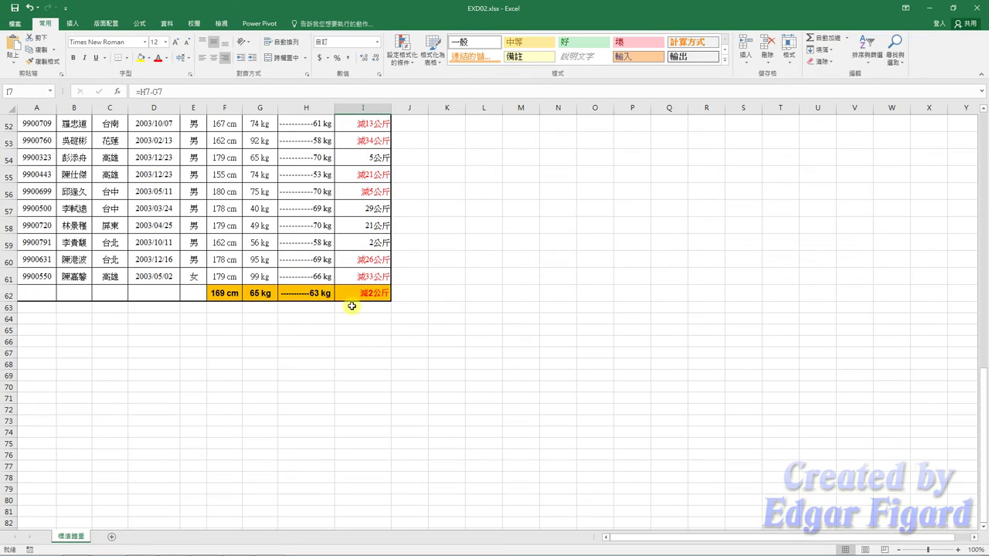
Name the range A6:I62 as 學生名冊 in the Name Box
drag(370, 298, 17, 5)
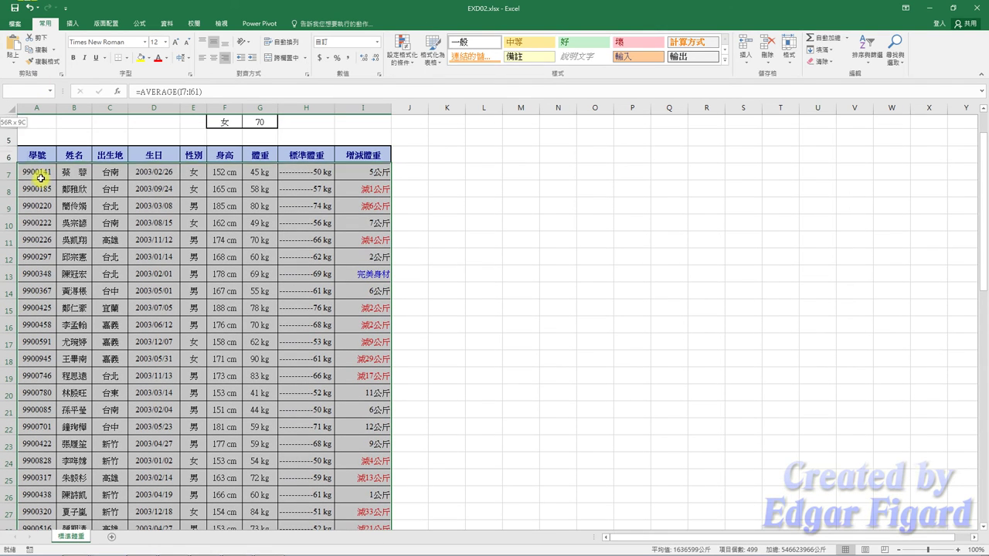
drag(17, 5, 34, 159)
click(28, 88)
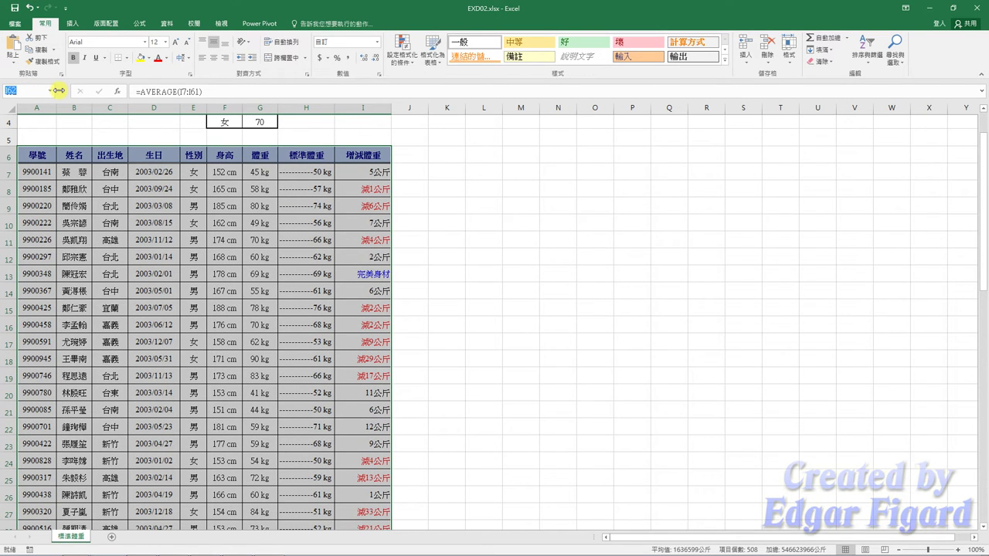
text(學生名)
text(冊)
key(Return)
key(Return)
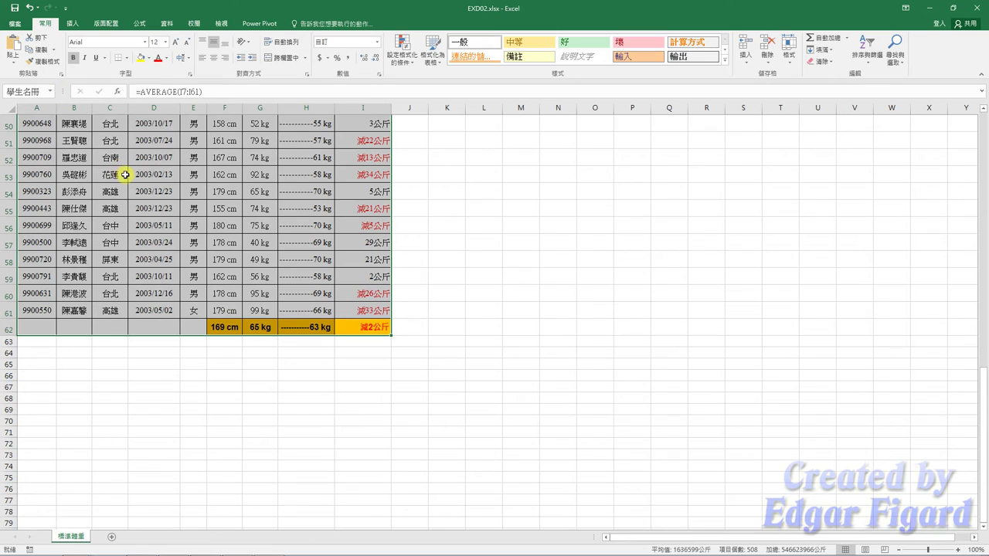
Set A6:I62 as the print area
click(116, 23)
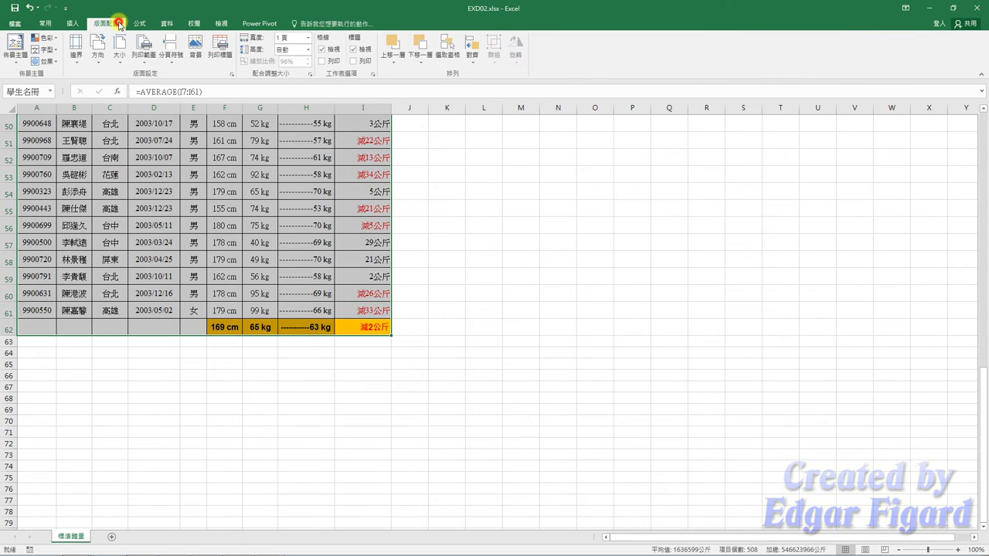
click(150, 64)
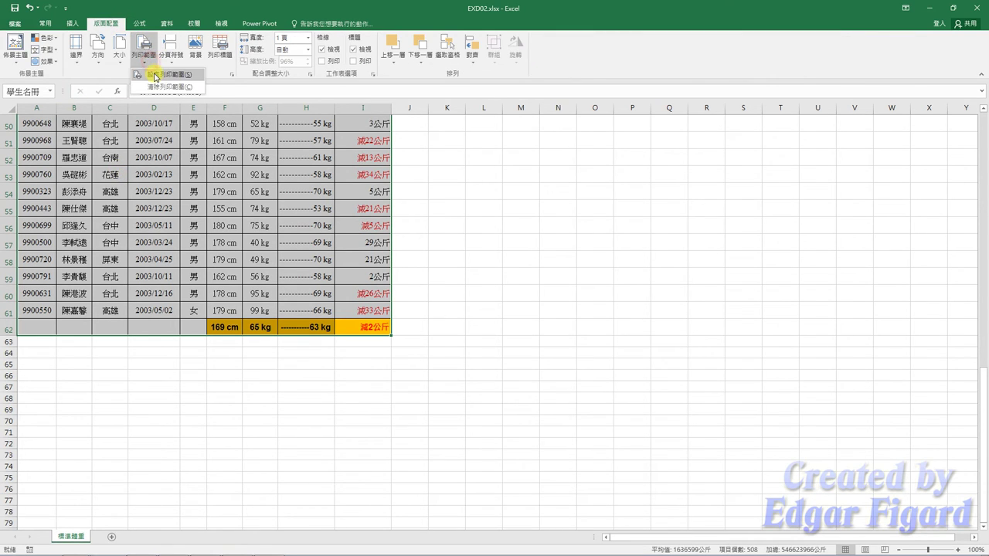
click(155, 75)
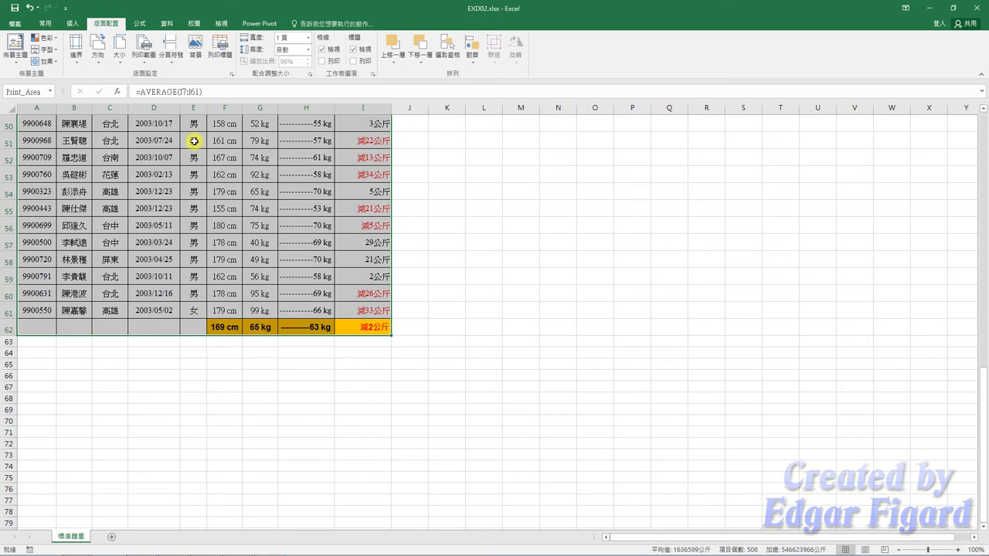
scroll(193, 177, up, 8)
scroll(198, 208, up, 8)
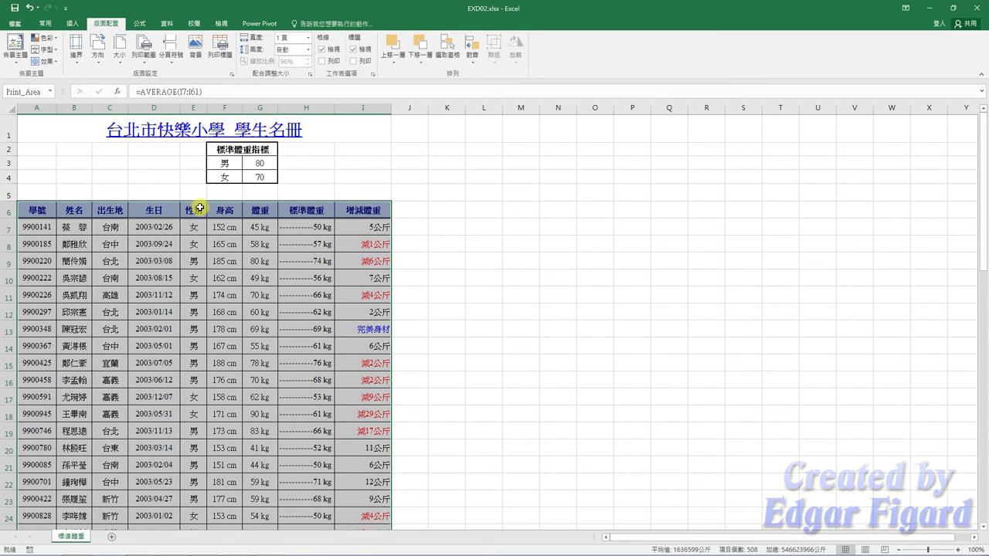
click(190, 207)
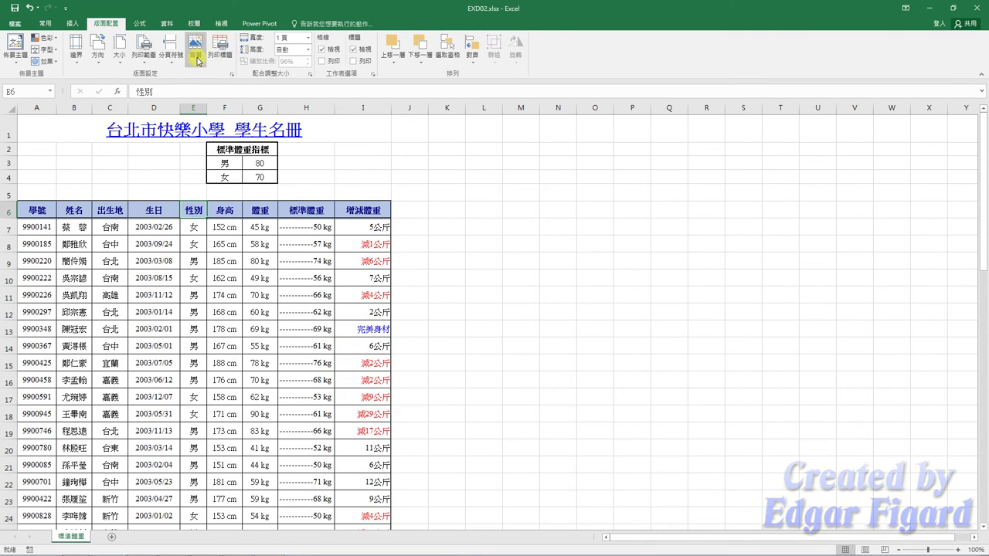
Repeat row 6 ($6:$6) as the title row on every printed page
click(220, 48)
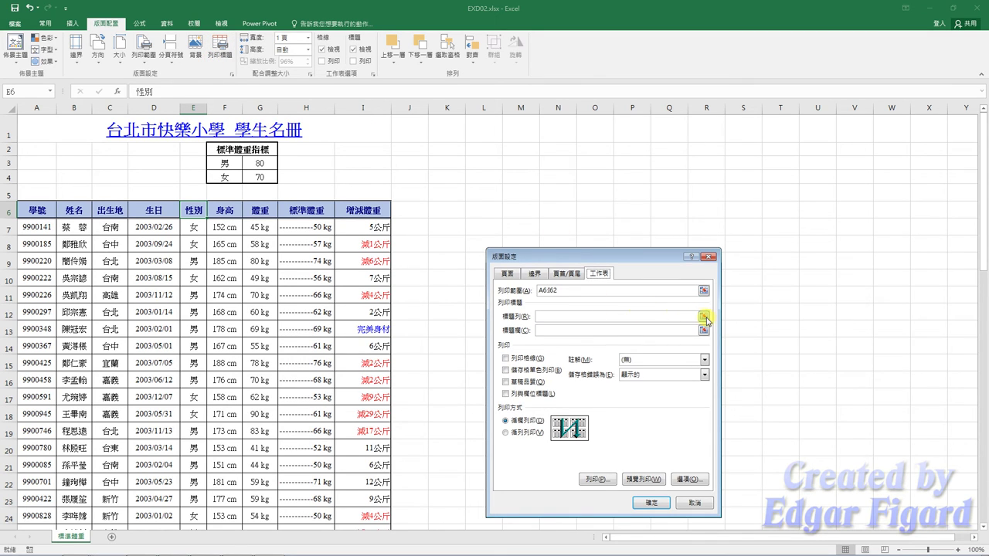
click(704, 316)
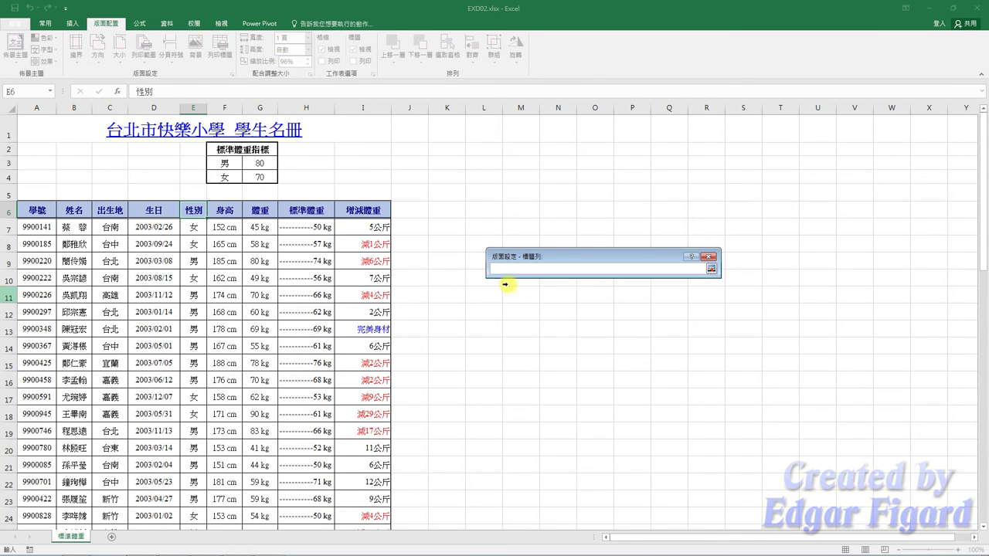
click(25, 212)
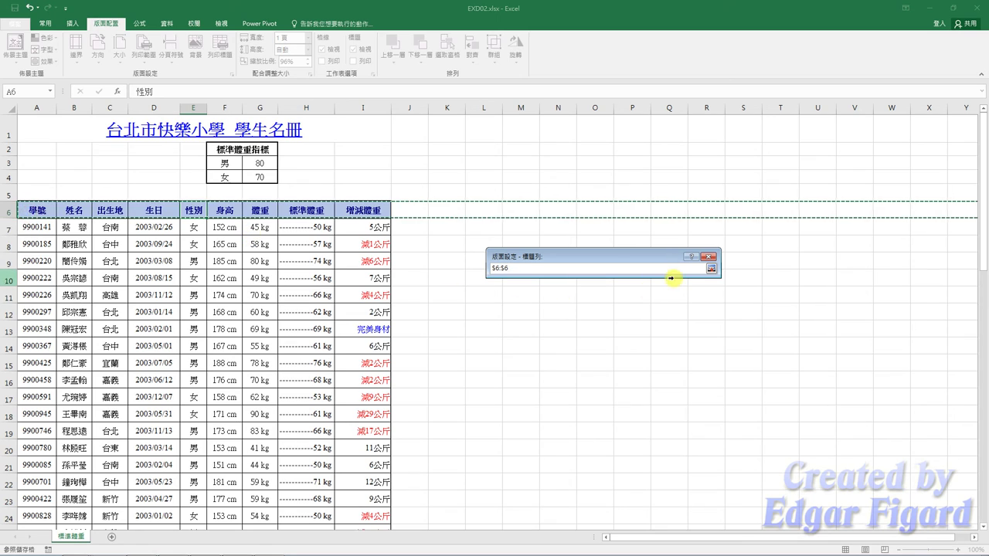
click(710, 269)
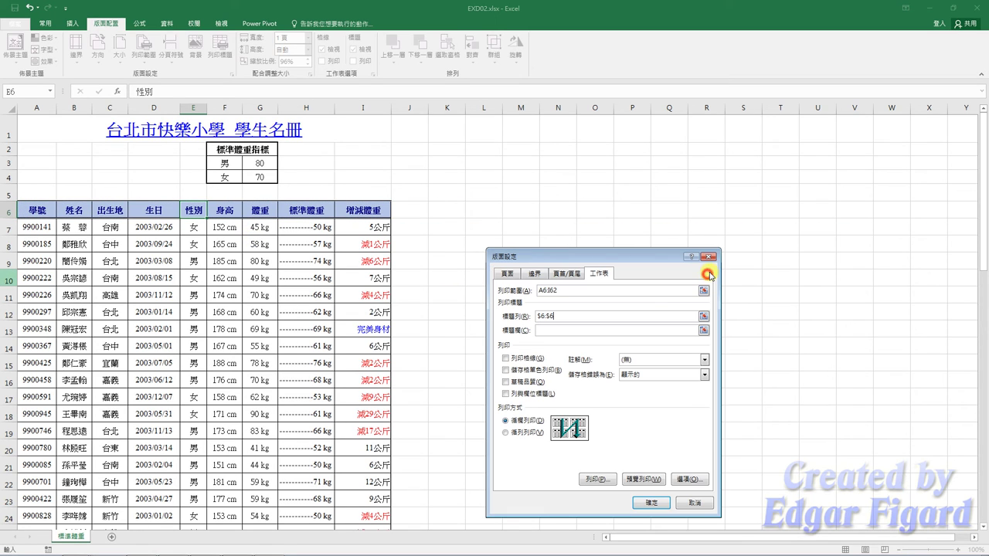
click(650, 501)
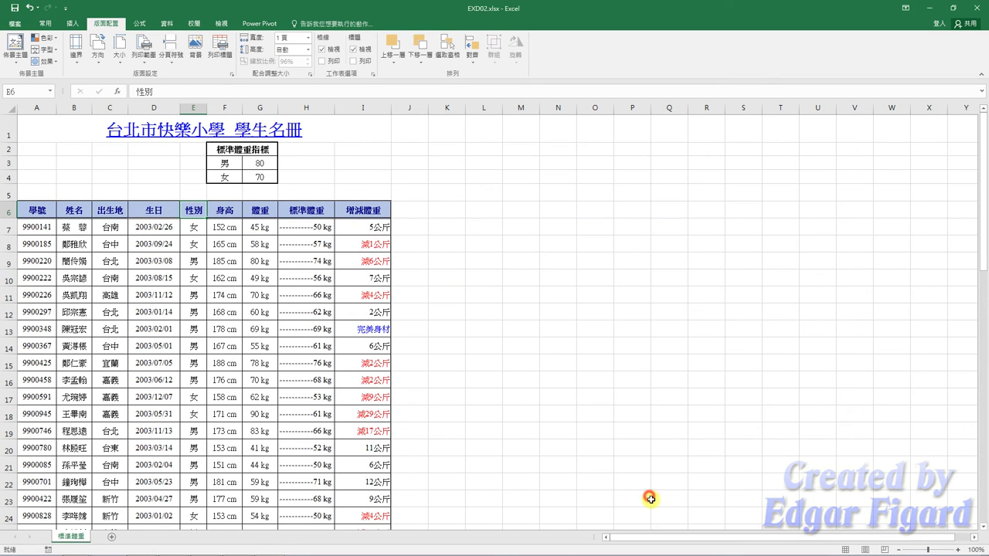
Save the workbook as EXa02.xlsx in the EX02 folder
click(19, 29)
click(31, 125)
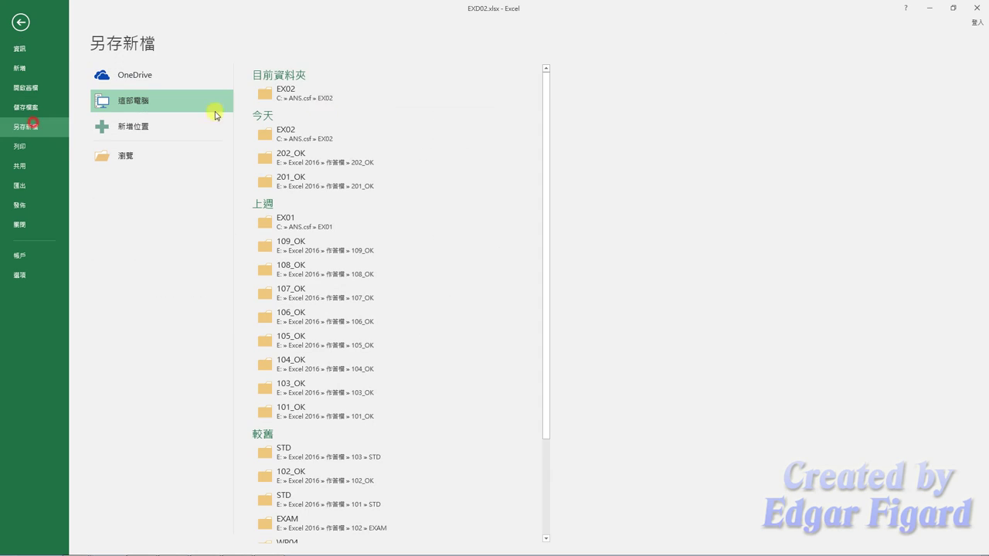
click(322, 93)
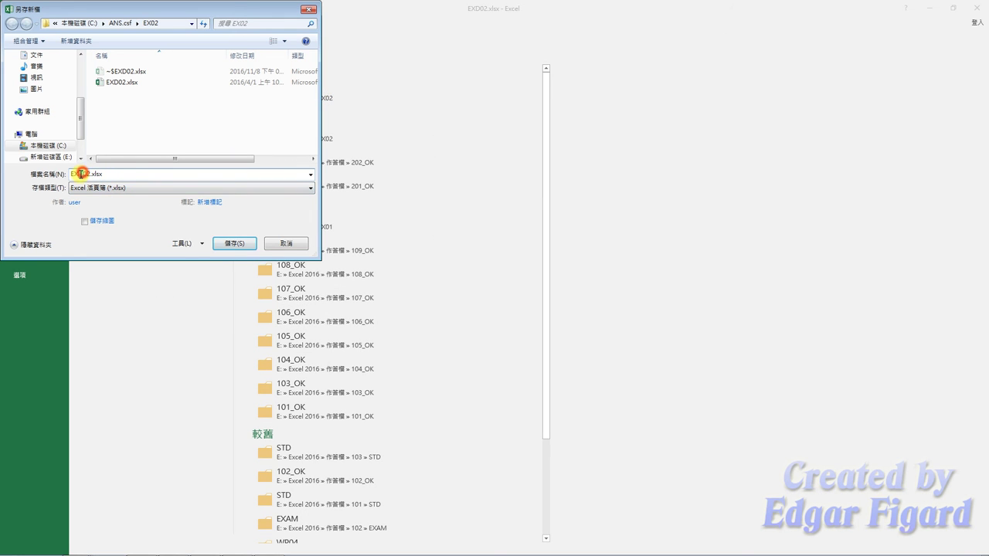
drag(81, 173, 85, 173)
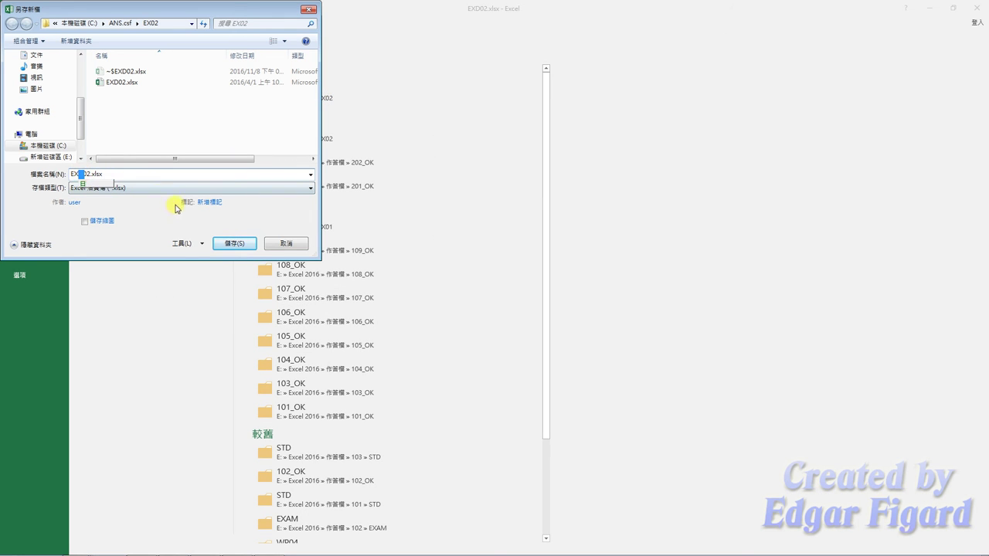
text(a)
click(220, 241)
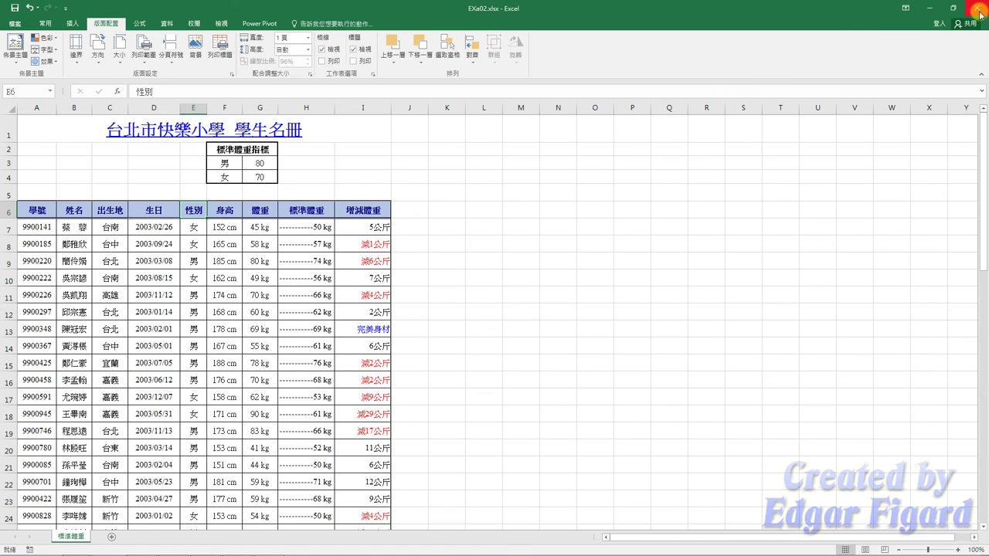
Close Excel and bring up the TQC grading page
click(978, 9)
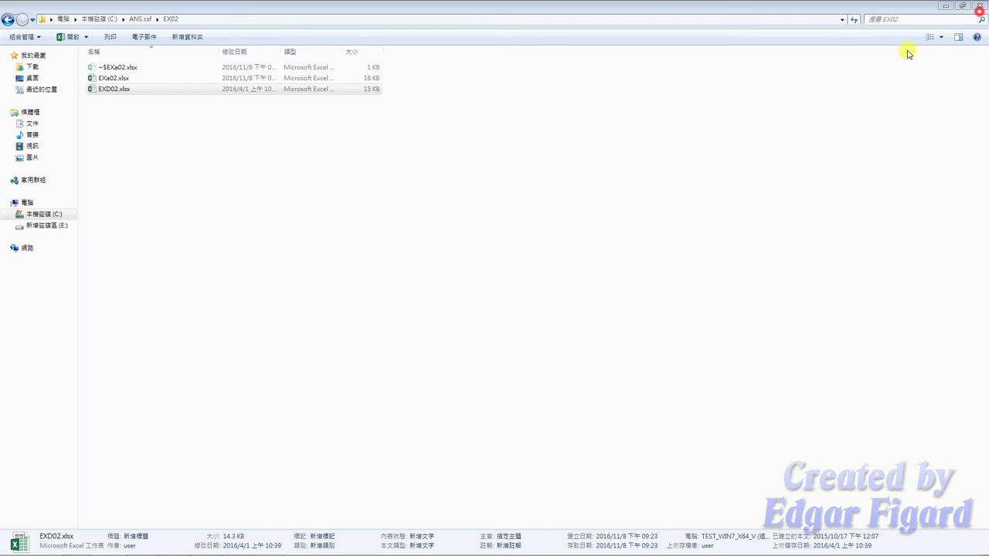
click(949, 9)
click(526, 107)
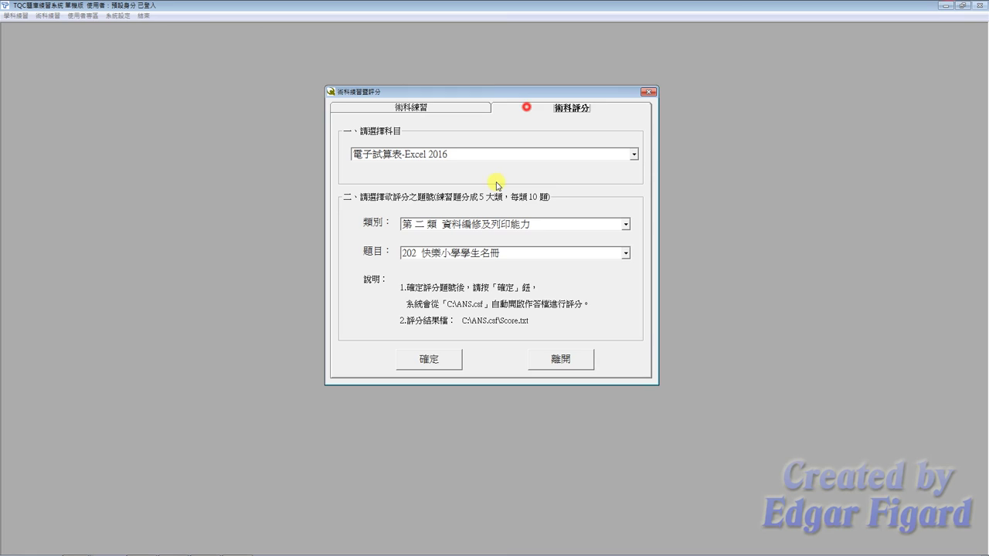
Grade question 202 and highlight the Score.txt total line showing 10 out of 10
click(450, 360)
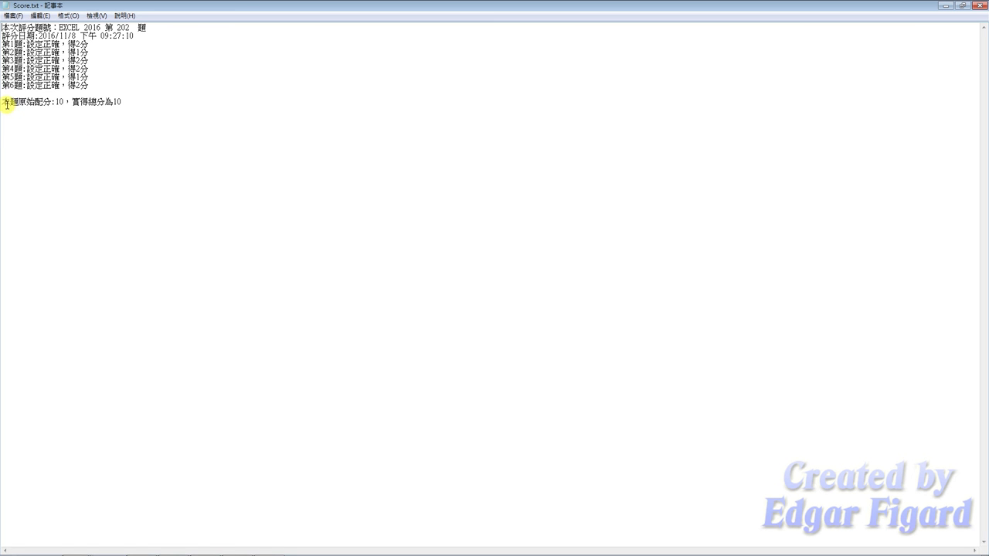
drag(5, 101, 154, 99)
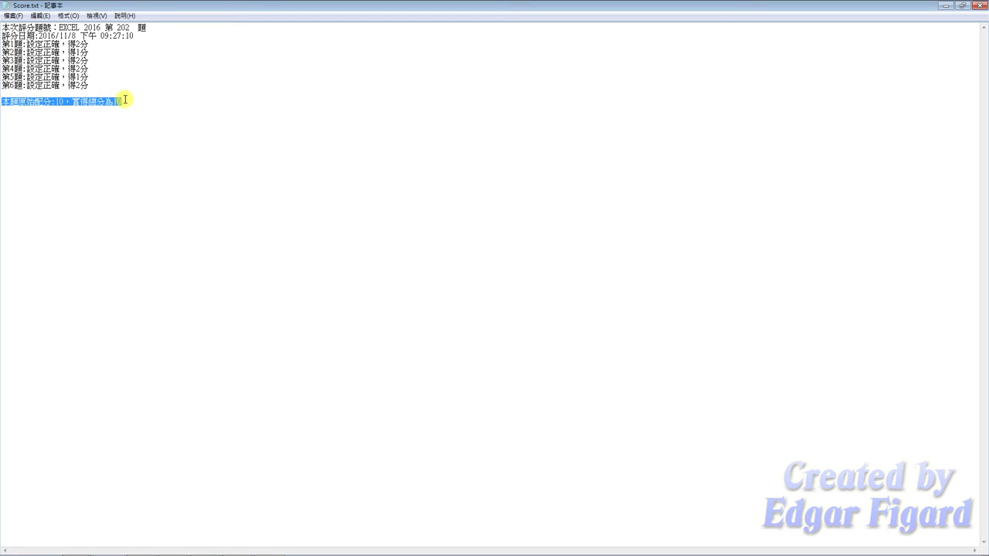